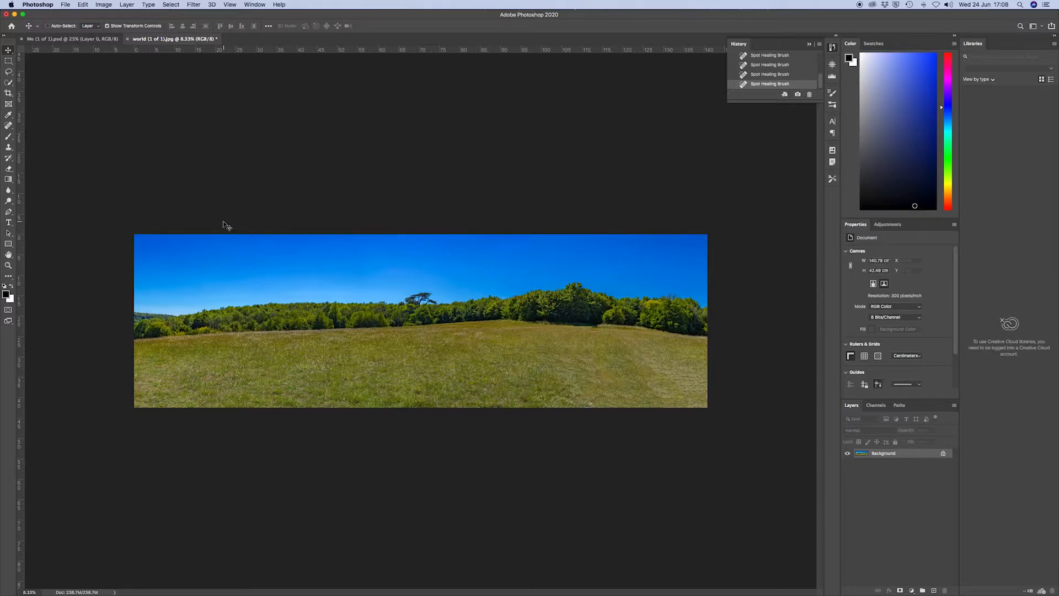
Unlink the image's width and height and resize the panorama to a square with a width of 42.49 cm.
left_click(104, 5)
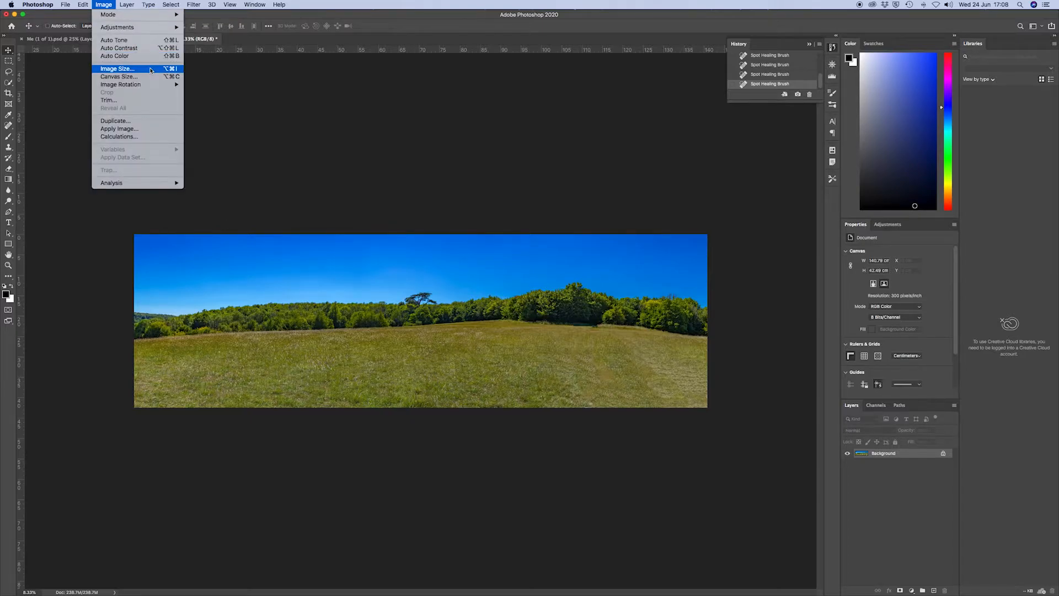
left_click(128, 68)
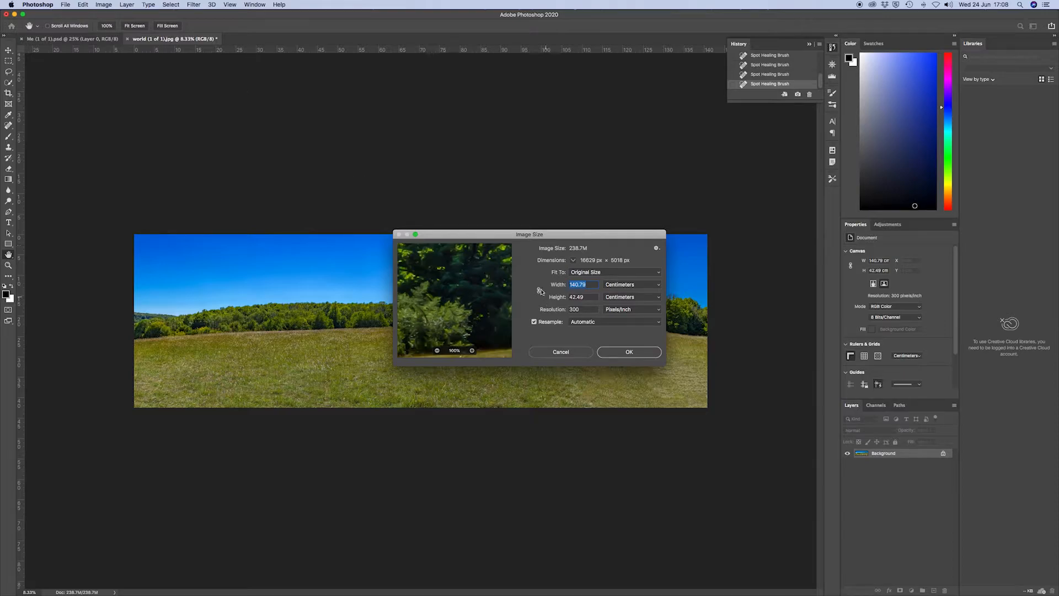
left_click(539, 291)
type("42")
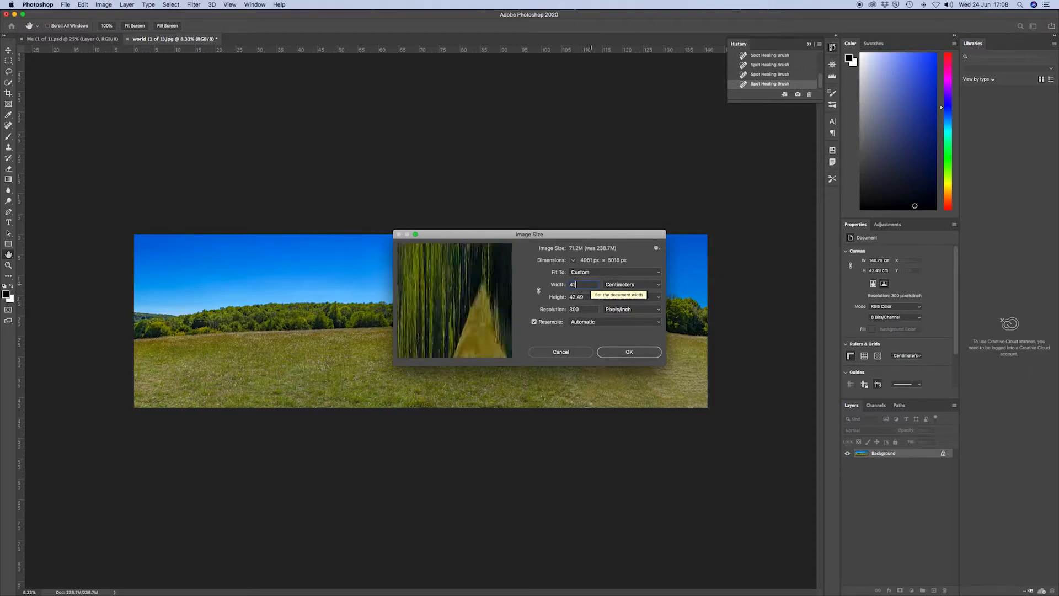
type(".49")
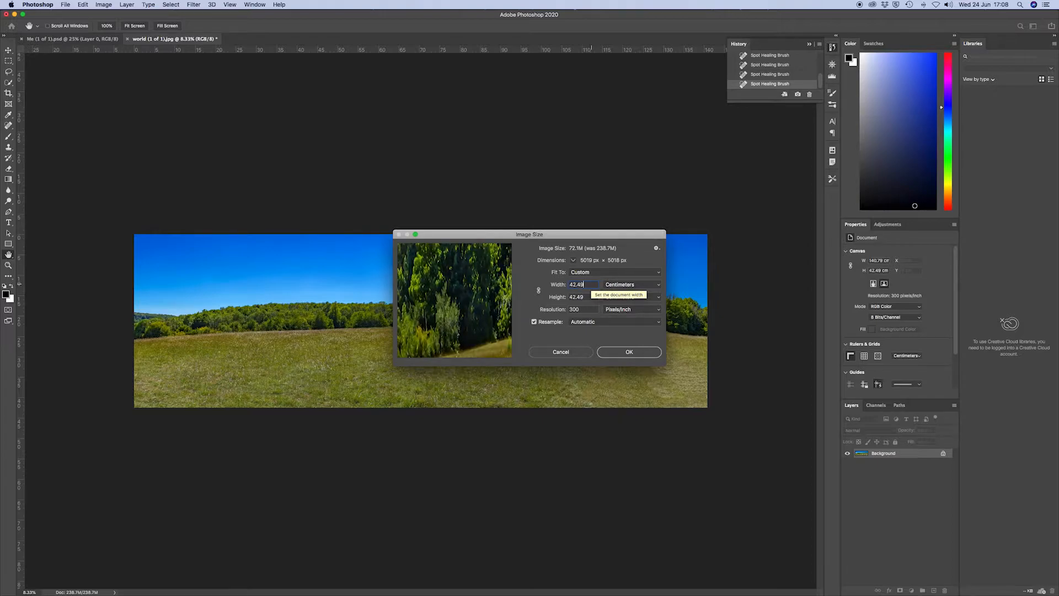
left_click(628, 350)
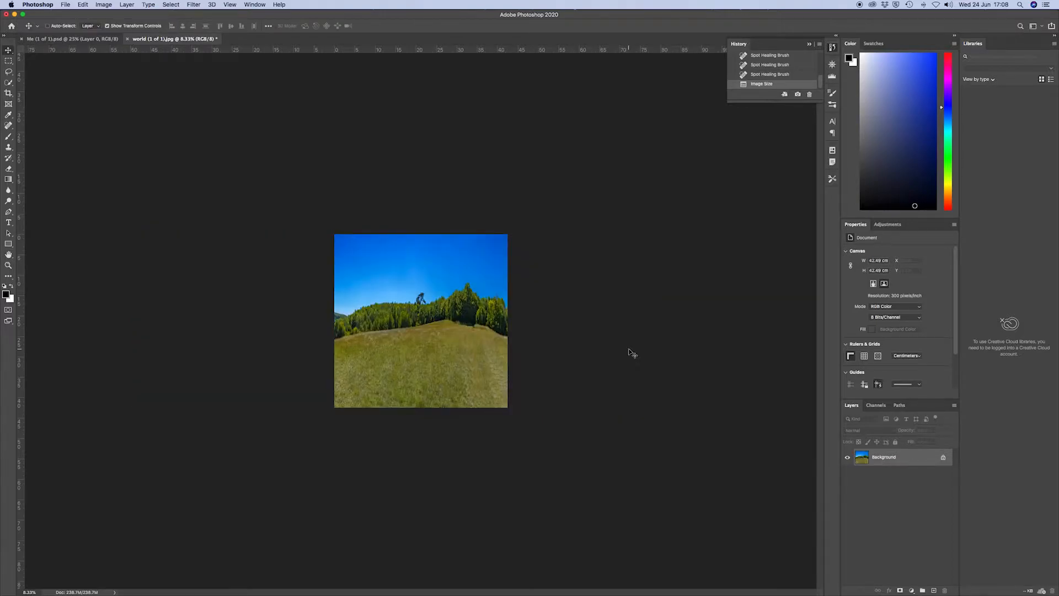
Rotate the squared panorama by 180°.
left_click(101, 6)
mouse_move(131, 87)
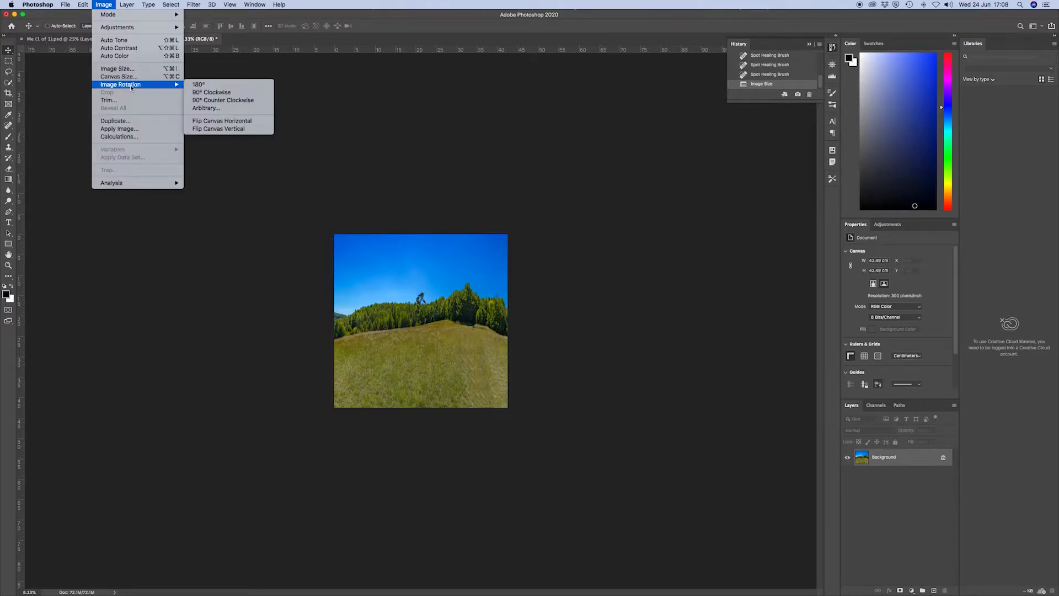
left_click(198, 85)
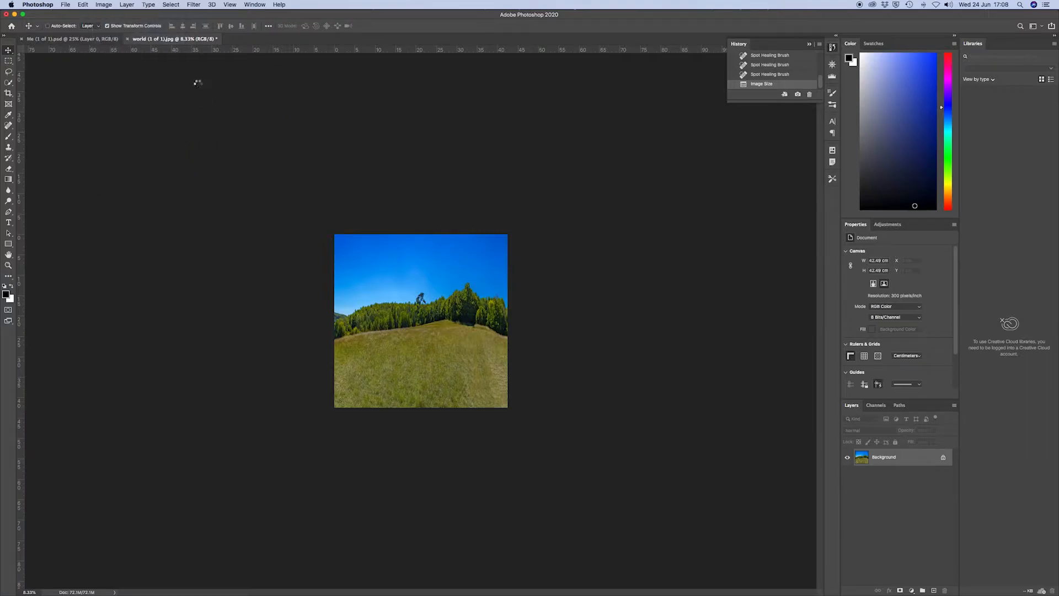
Apply the Polar Coordinates distortion filter with the Rectangular to Polar option to wrap the panorama into a planet.
left_click(193, 5)
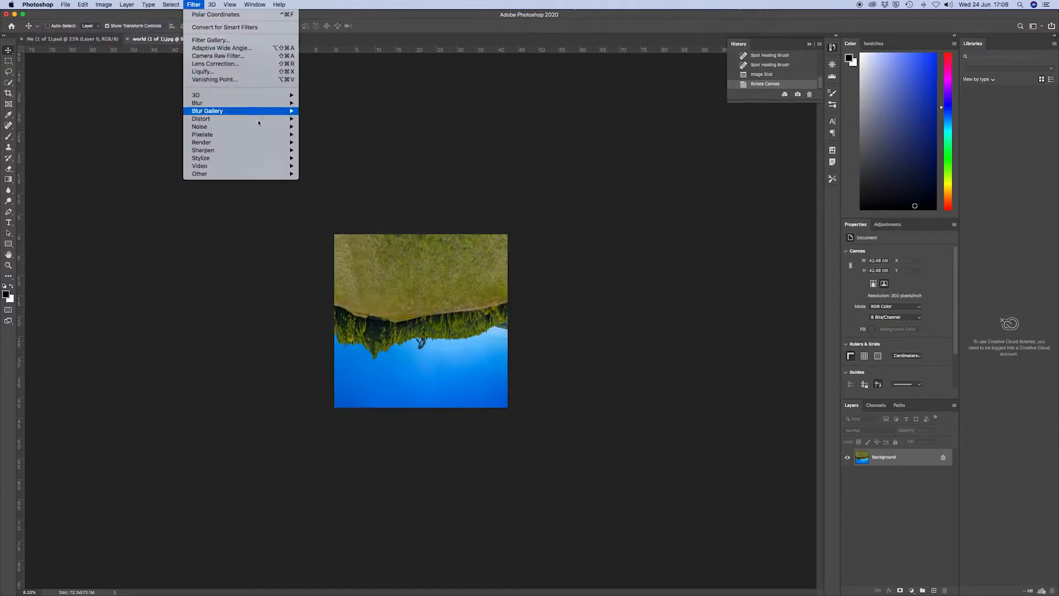
mouse_move(267, 120)
left_click(317, 136)
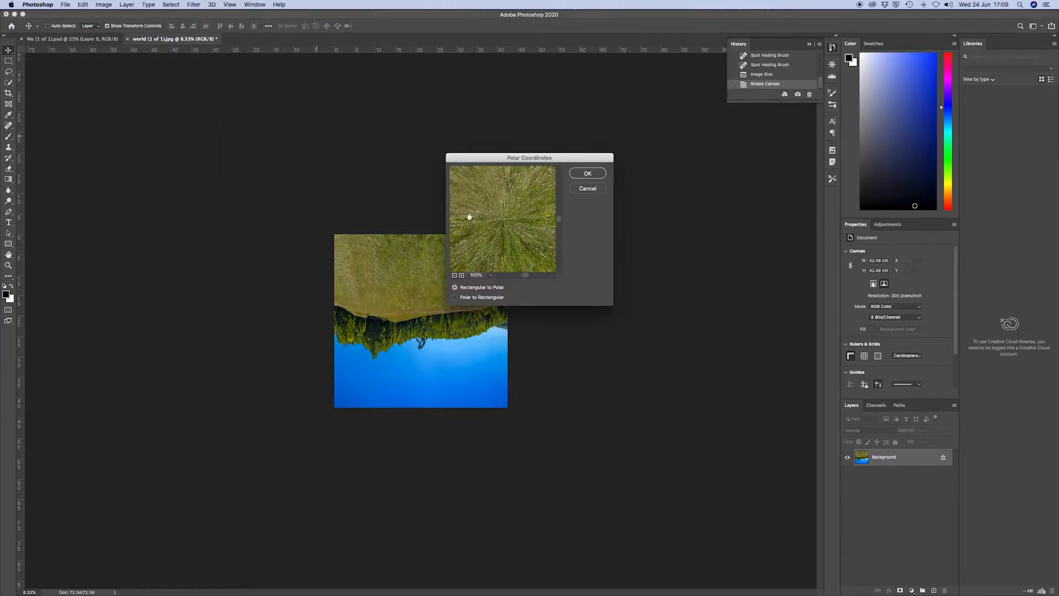
left_click(588, 174)
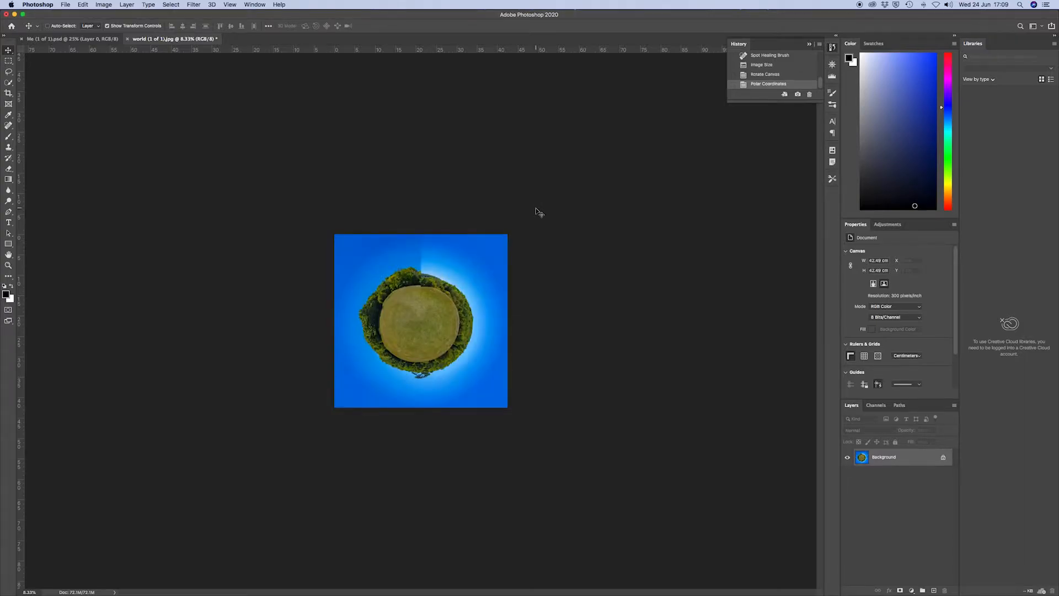
Retouch the vertical seam in the upper sky above the planet with the Healing Brush, sampling the sky beside it.
key("super+equal")
key("super+equal")
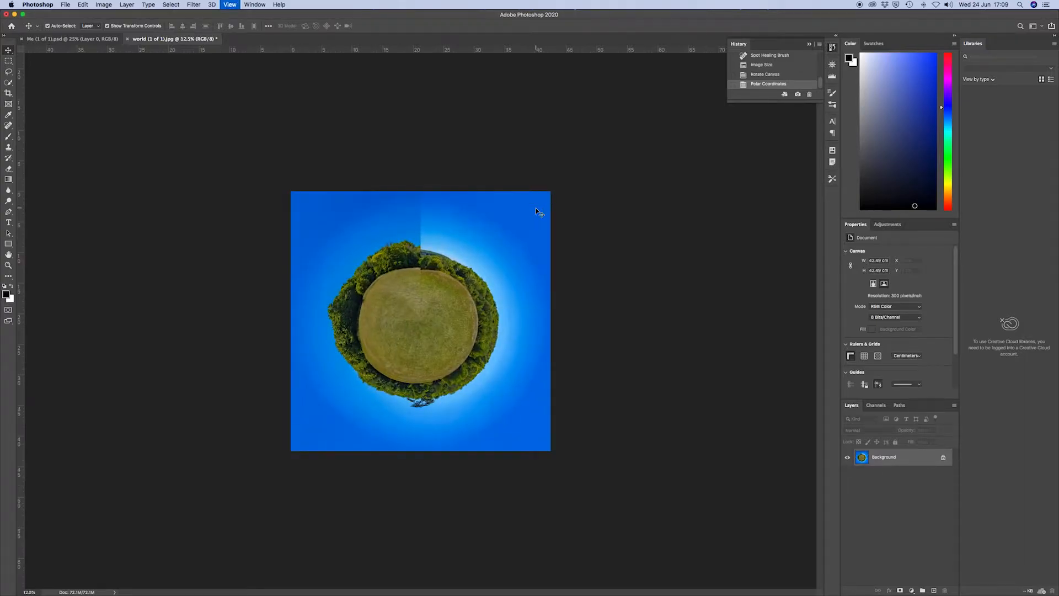
key("super+equal")
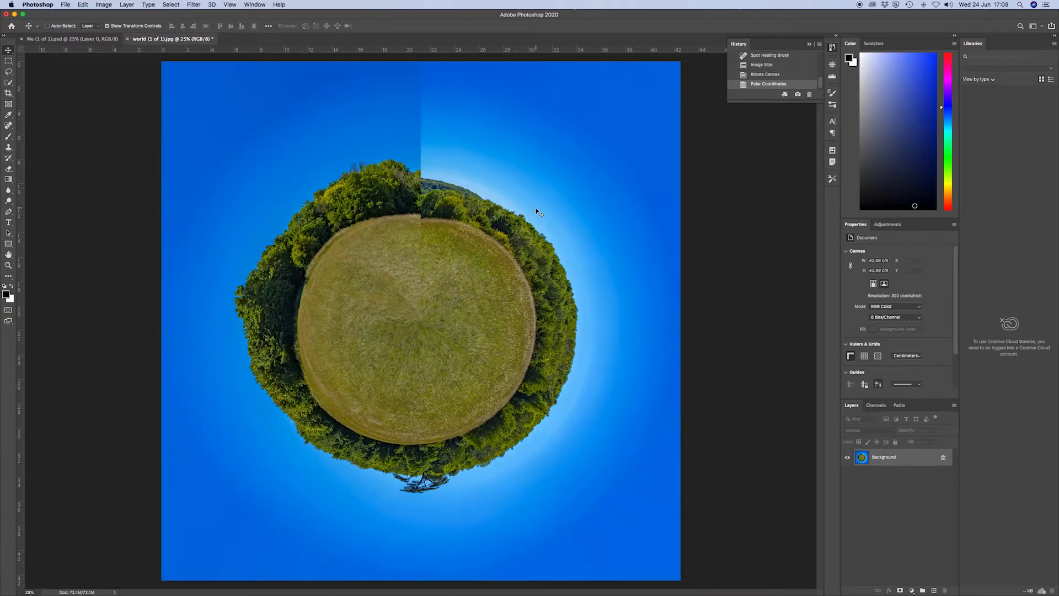
key("j")
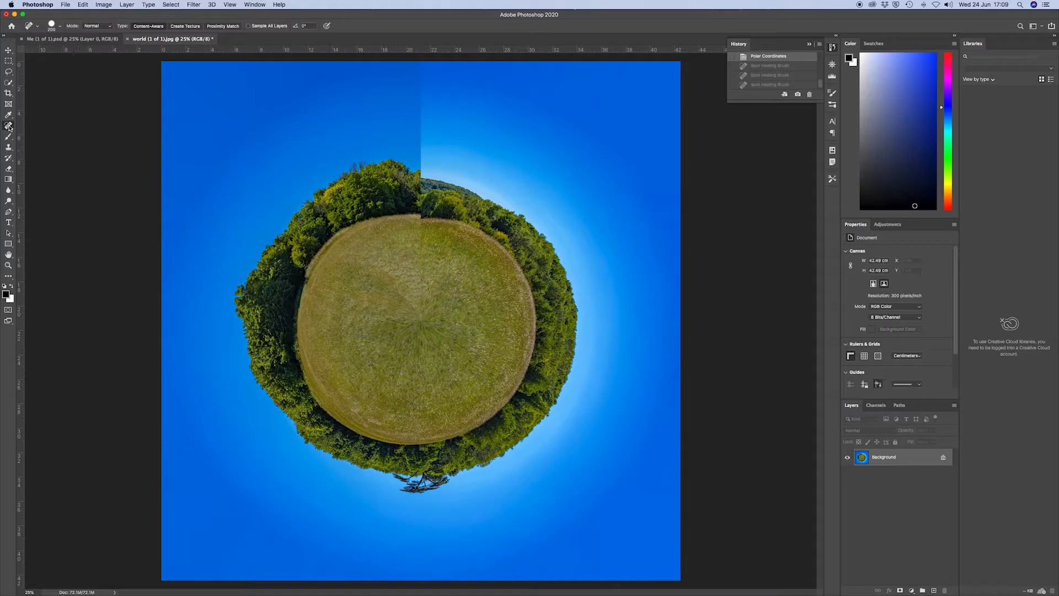
left_click_drag(9, 127, 38, 132)
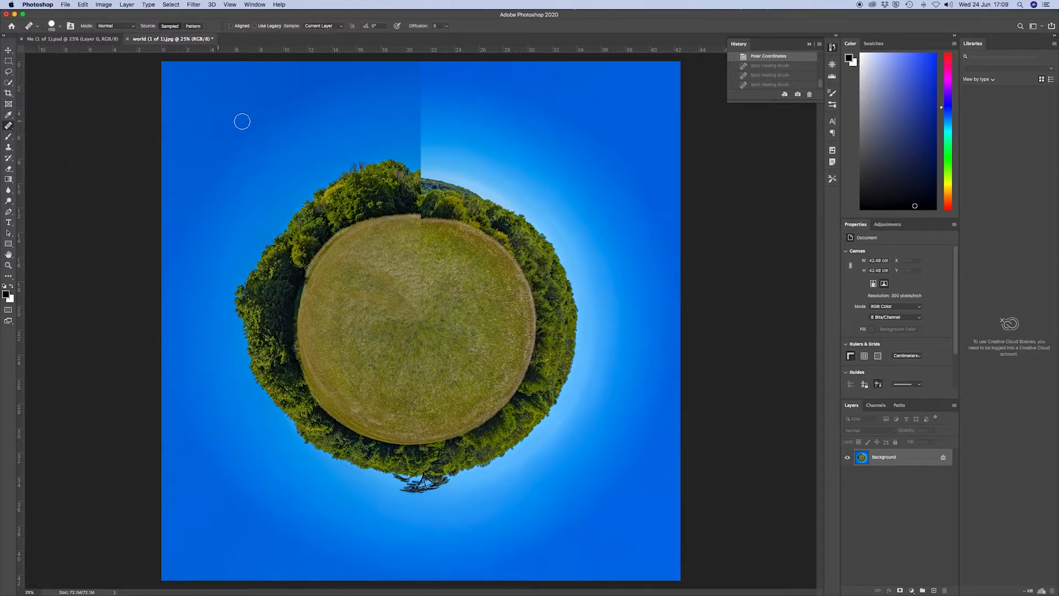
left_click_drag(242, 122, 298, 119)
left_click(451, 81, "alt")
mouse_move(423, 77)
left_mouse_down()
mouse_move(421, 65)
mouse_move(424, 134)
left_mouse_up()
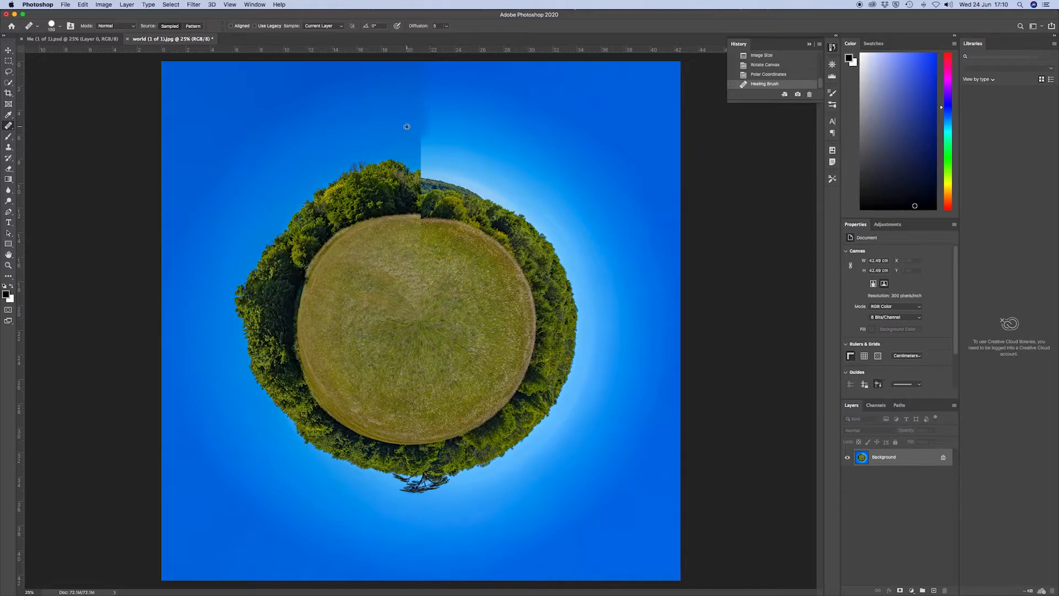
Heal the remaining seam in the sky just above the trees and at the meadow's upper edge.
mouse_move(414, 130)
left_mouse_down()
mouse_move(423, 164)
mouse_move(429, 131)
left_mouse_up()
left_click(437, 170, "alt")
left_click(425, 223)
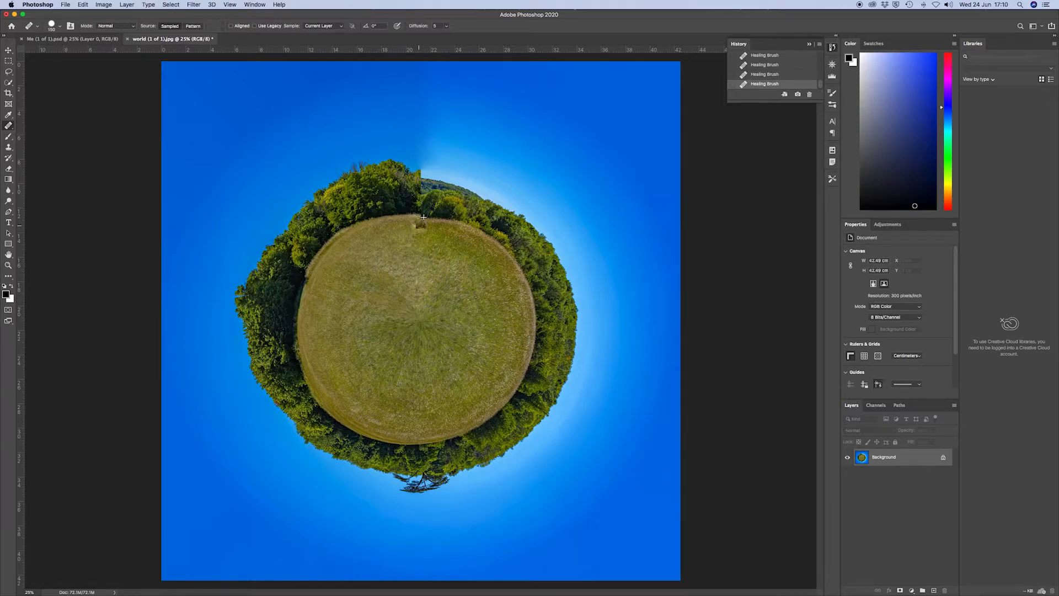
Undo the last two healing strokes on the seam and restore them.
key("super+z")
key("super+z")
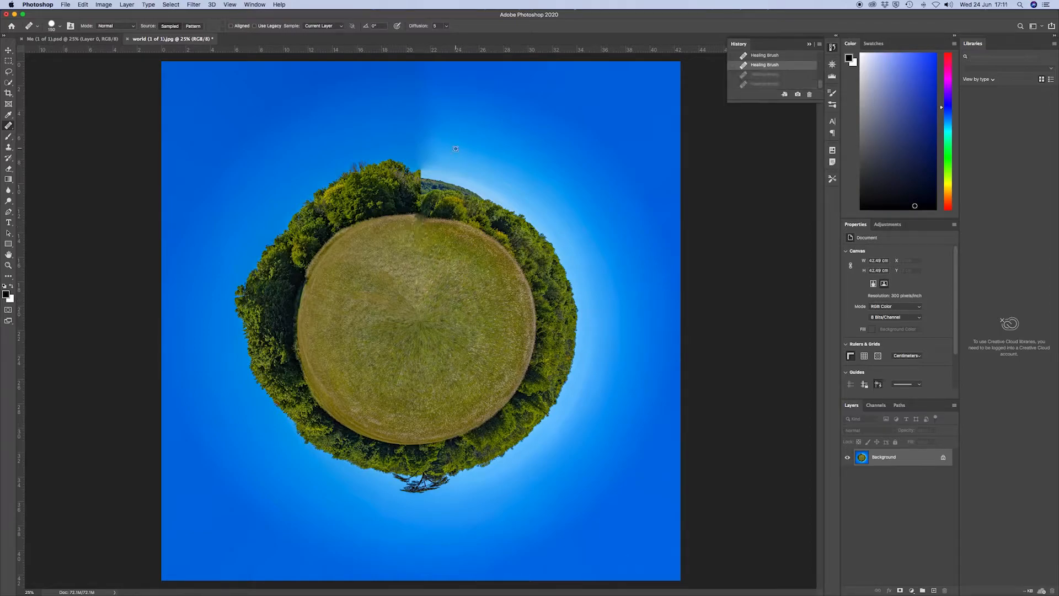
key("shift+super+z")
key("shift+super+z")
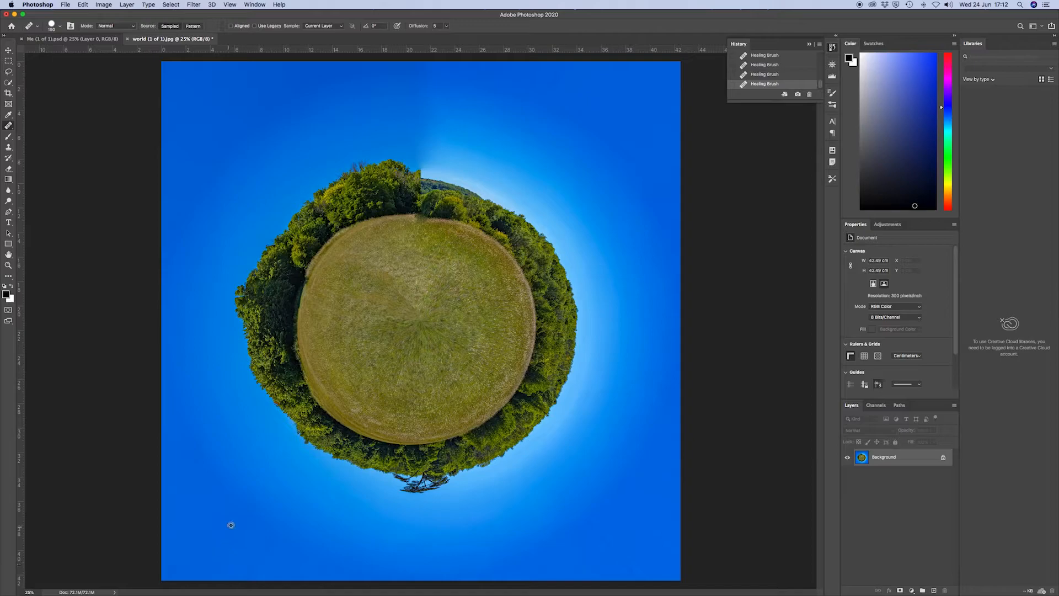
Retouch the streaky sky along the image's bottom edge and lower corners with the Healing Brush.
mouse_move(223, 545)
left_mouse_down()
mouse_move(216, 572)
mouse_move(166, 555)
left_mouse_up()
mouse_move(329, 563)
left_mouse_down()
mouse_move(276, 551)
mouse_move(293, 579)
mouse_move(271, 574)
mouse_move(550, 562)
mouse_move(546, 551)
mouse_move(650, 438)
mouse_move(586, 532)
mouse_move(626, 504)
mouse_move(665, 496)
mouse_move(646, 534)
mouse_move(595, 539)
mouse_move(624, 527)
mouse_move(637, 564)
mouse_move(672, 565)
mouse_move(615, 545)
mouse_move(591, 502)
left_mouse_up()
mouse_move(664, 476)
left_mouse_down()
mouse_move(633, 508)
mouse_move(672, 505)
mouse_move(626, 567)
mouse_move(662, 573)
mouse_move(621, 510)
mouse_move(672, 450)
mouse_move(630, 485)
left_mouse_up()
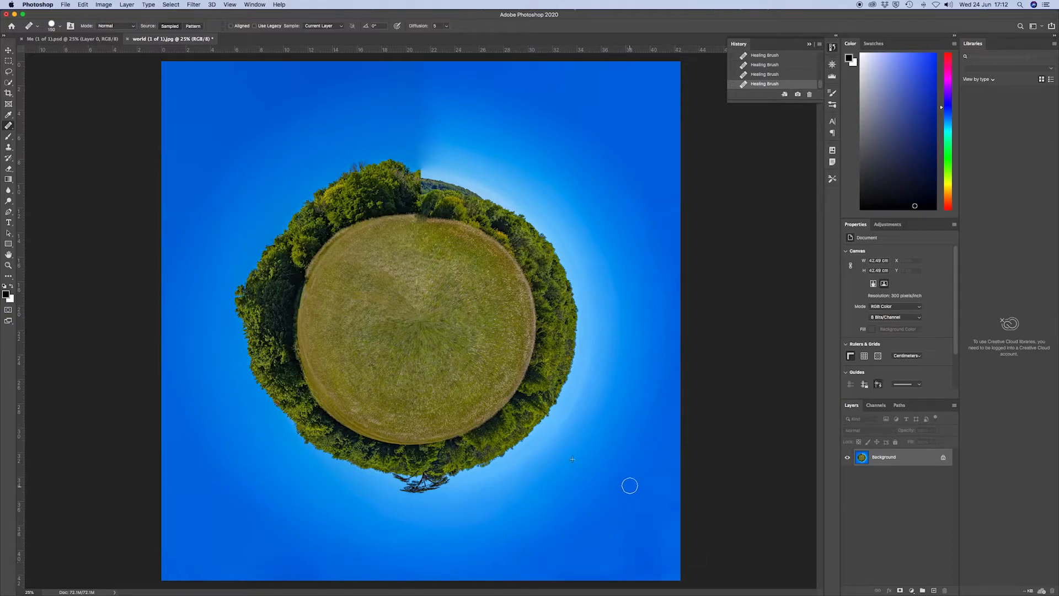
Retouch the sky in the image's upper-right corner with the Healing Brush, discarding the unwanted stroke.
left_click(586, 180, "alt")
left_click_drag(526, 106, 545, 67)
left_click(762, 75)
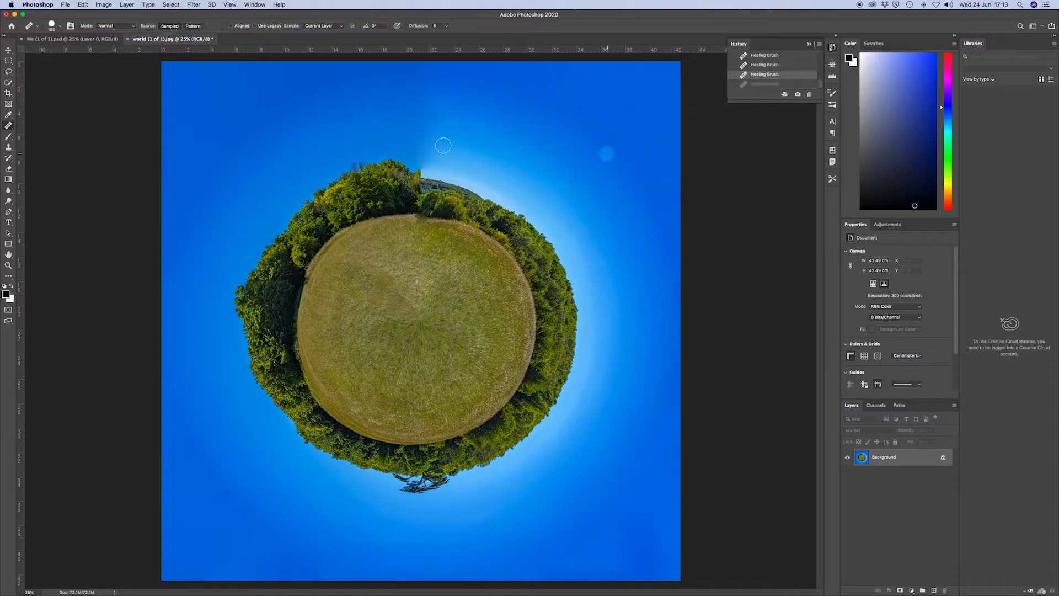
left_click(60, 26)
left_click(58, 66)
left_click(600, 115)
mouse_move(641, 95)
left_mouse_down()
mouse_move(557, 85)
mouse_move(589, 85)
mouse_move(674, 177)
left_mouse_up()
Heal the sky in the image's upper-left corner from a nearby sample, undoing and redoing the faulty stroke.
left_click(255, 145, "alt")
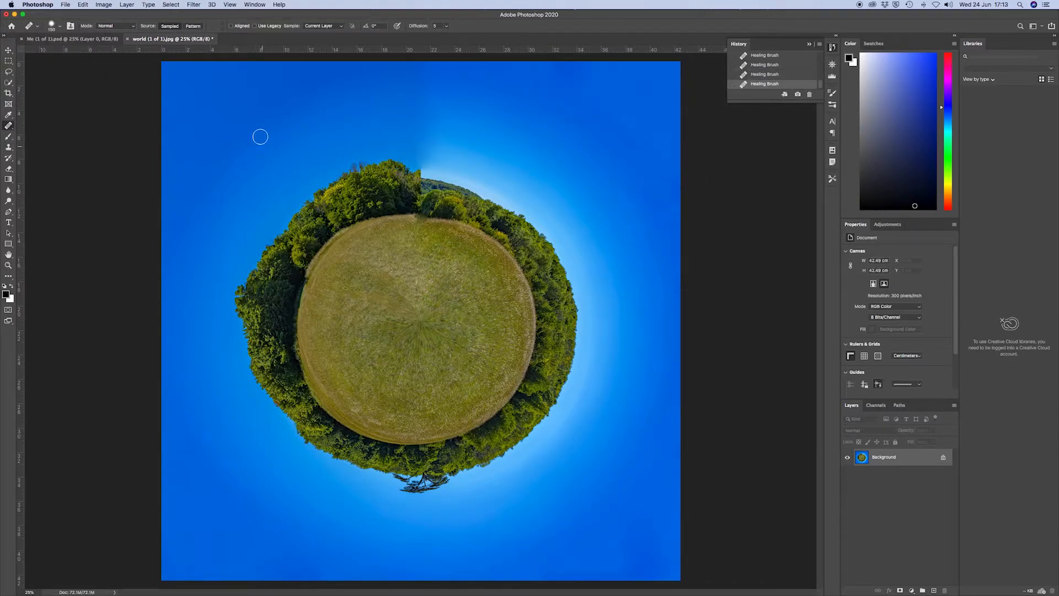
mouse_move(279, 105)
left_mouse_down()
mouse_move(195, 172)
mouse_move(252, 84)
left_mouse_up()
mouse_move(171, 65)
left_mouse_down()
mouse_move(200, 159)
mouse_move(207, 151)
left_mouse_up()
key("super+z")
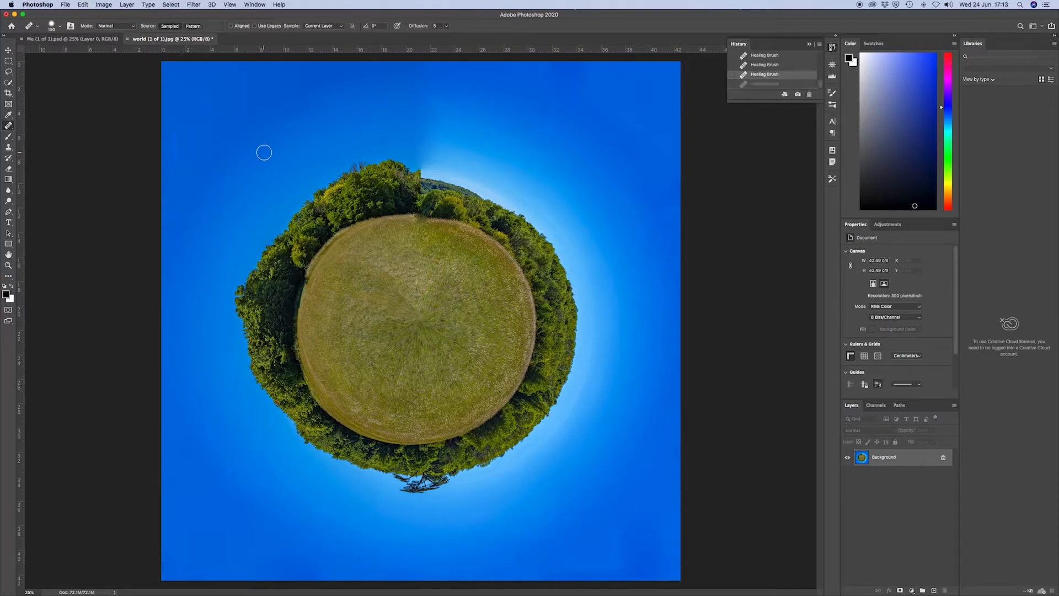
mouse_move(200, 89)
left_mouse_down()
mouse_move(170, 76)
mouse_move(287, 80)
mouse_move(254, 110)
mouse_move(213, 123)
mouse_move(195, 154)
mouse_move(197, 91)
left_mouse_up()
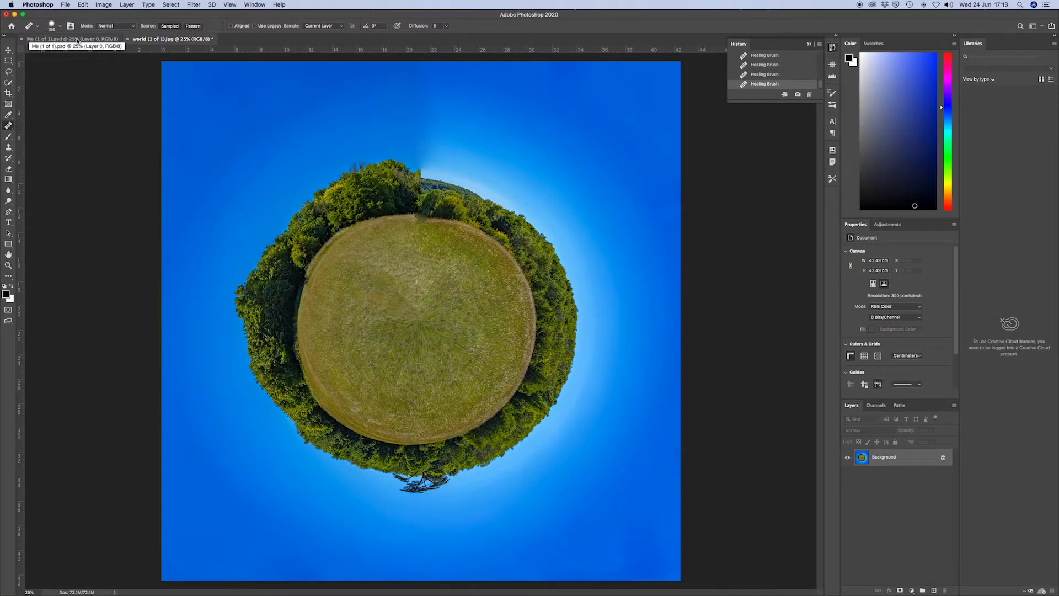
Copy the cut-out man from Me (1 of 1).psd into the world (1 of 1).jpg document.
left_click(77, 39)
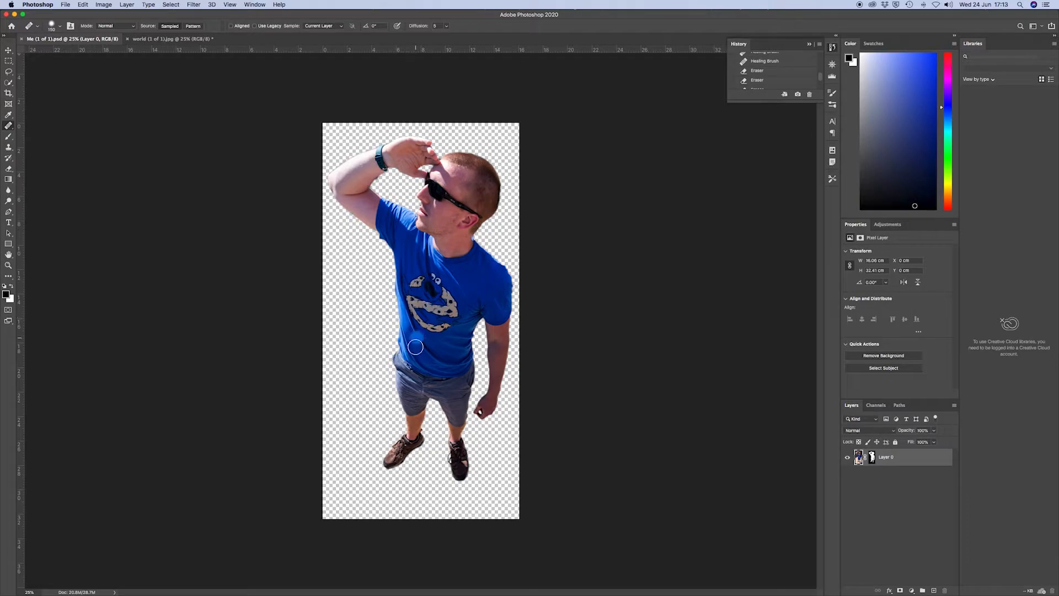
left_click_drag(547, 204, 447, 294)
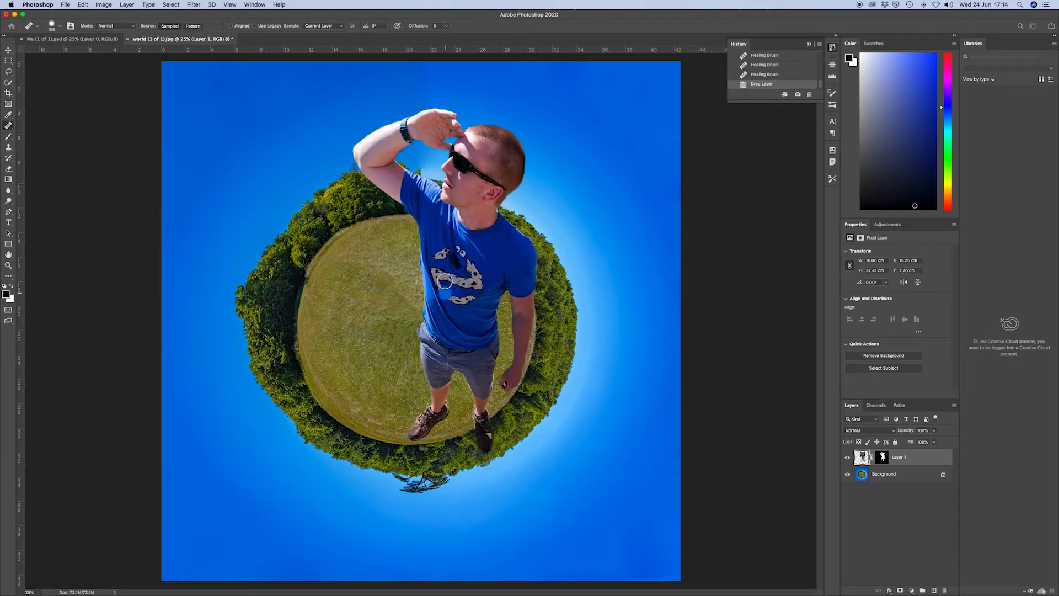
Scale the cut-out man to about 81% and position him with his feet near the middle of the planet's meadow.
left_click(9, 50)
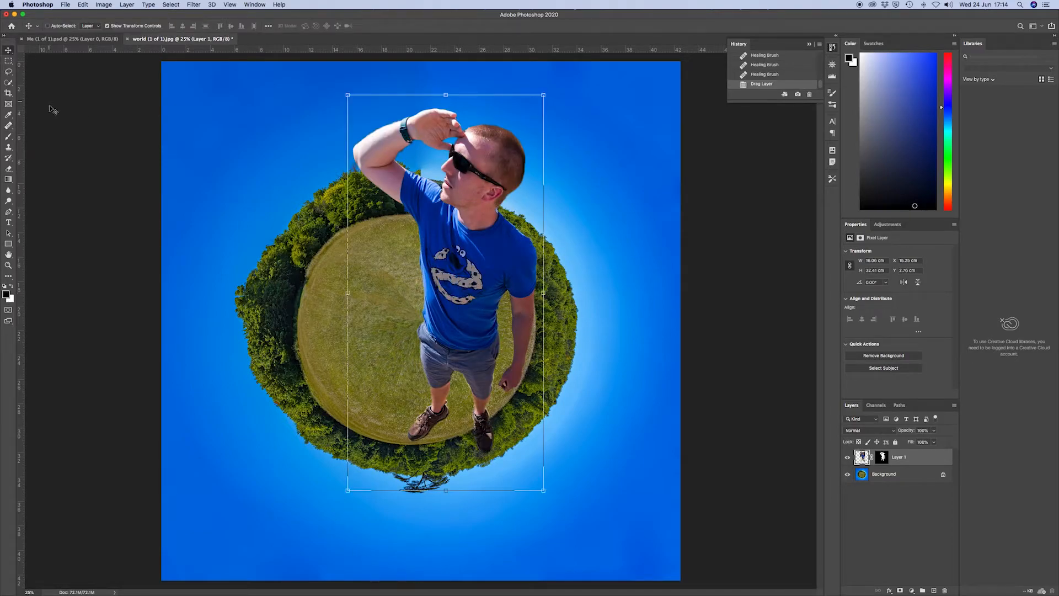
left_click_drag(545, 94, 506, 170)
left_click_drag(465, 258, 455, 163)
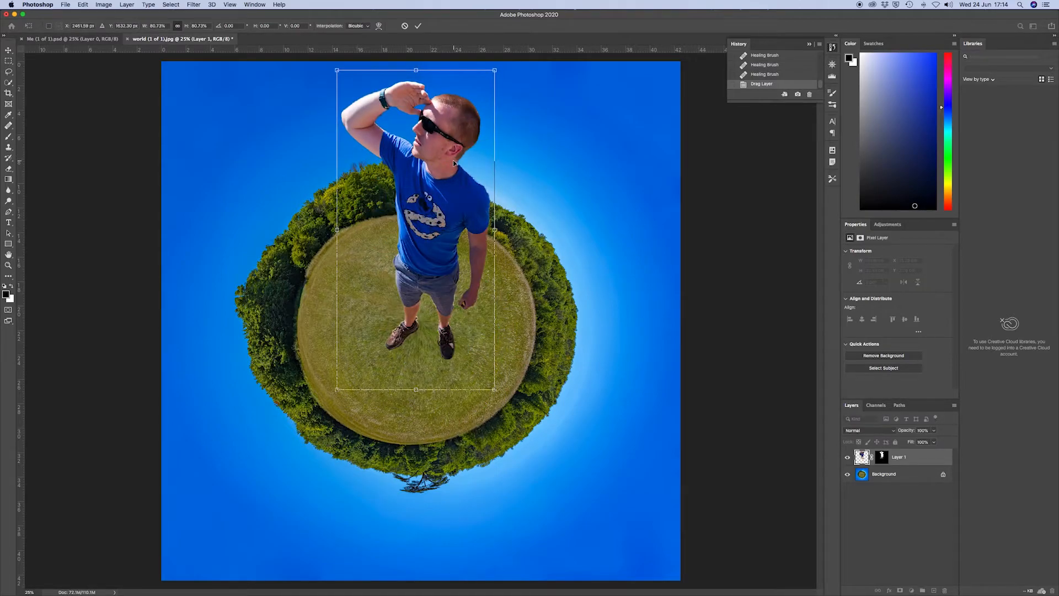
left_click(187, 136)
Create a new layer named shadow directly above the Background layer.
left_click(132, 5)
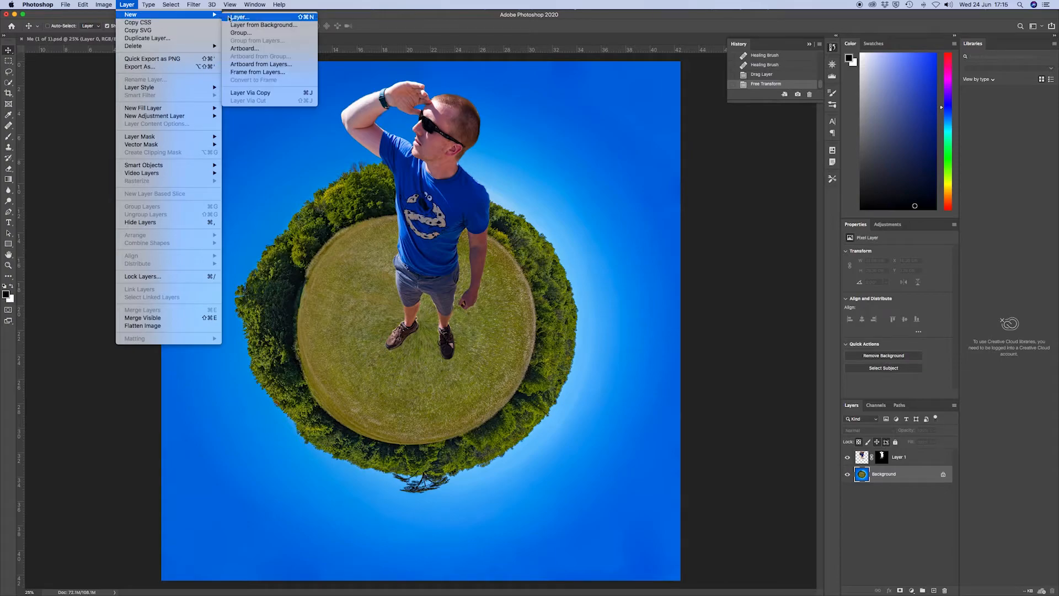
left_click(234, 18)
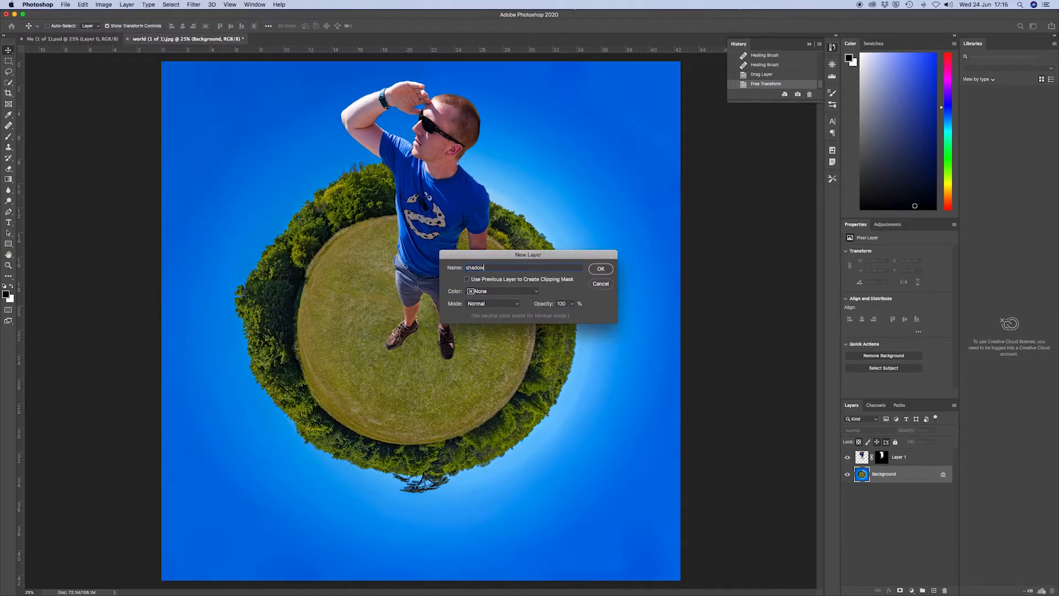
key("Return")
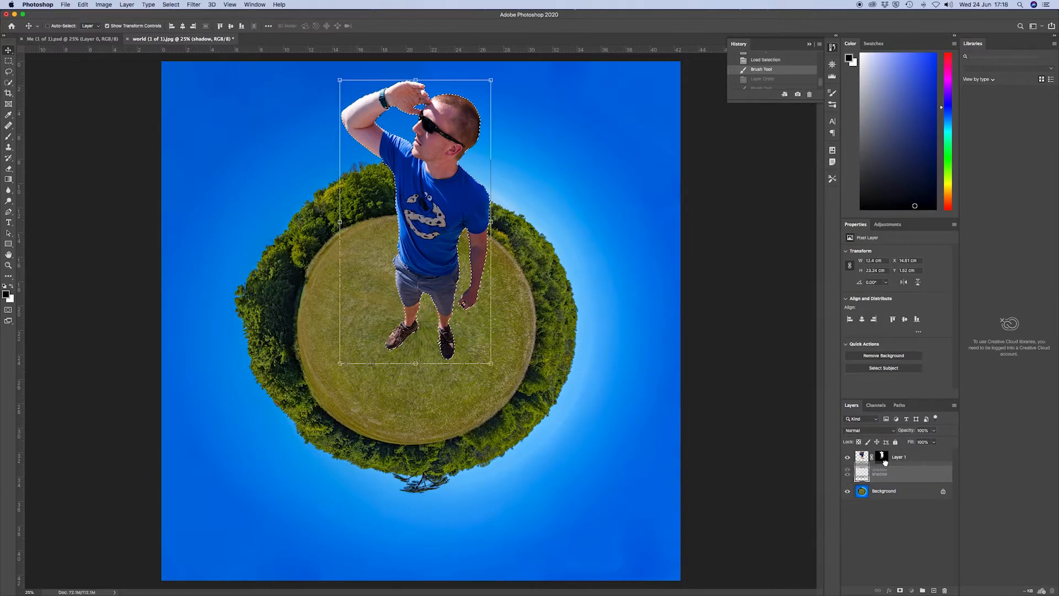
Brush the man-shaped selection solid black on the shadow layer while it is topmost, and move that layer beneath Layer 1.
left_click_drag(882, 449, 883, 448)
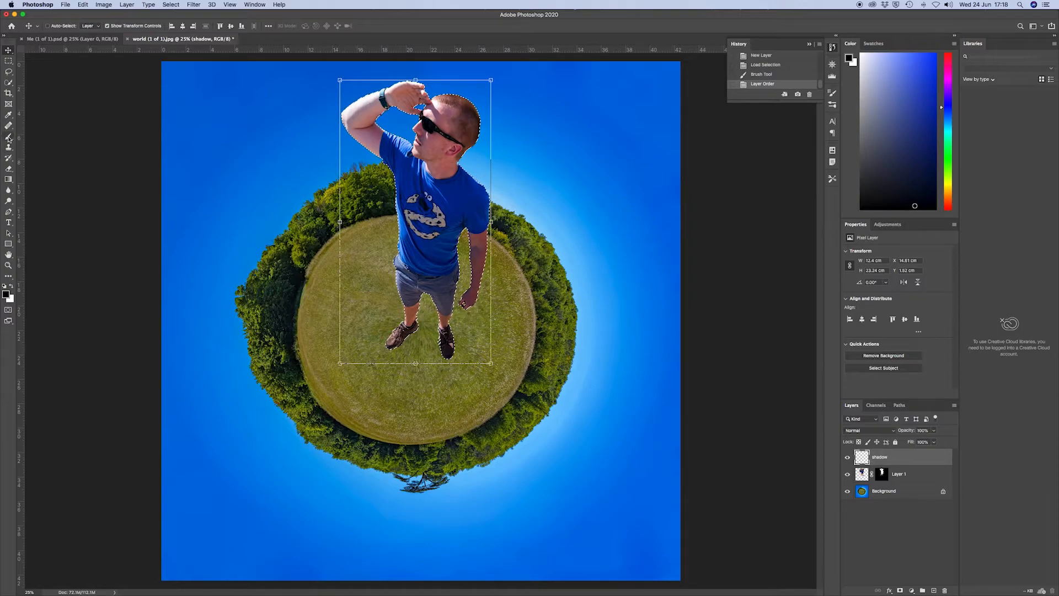
key("b")
left_click(188, 26)
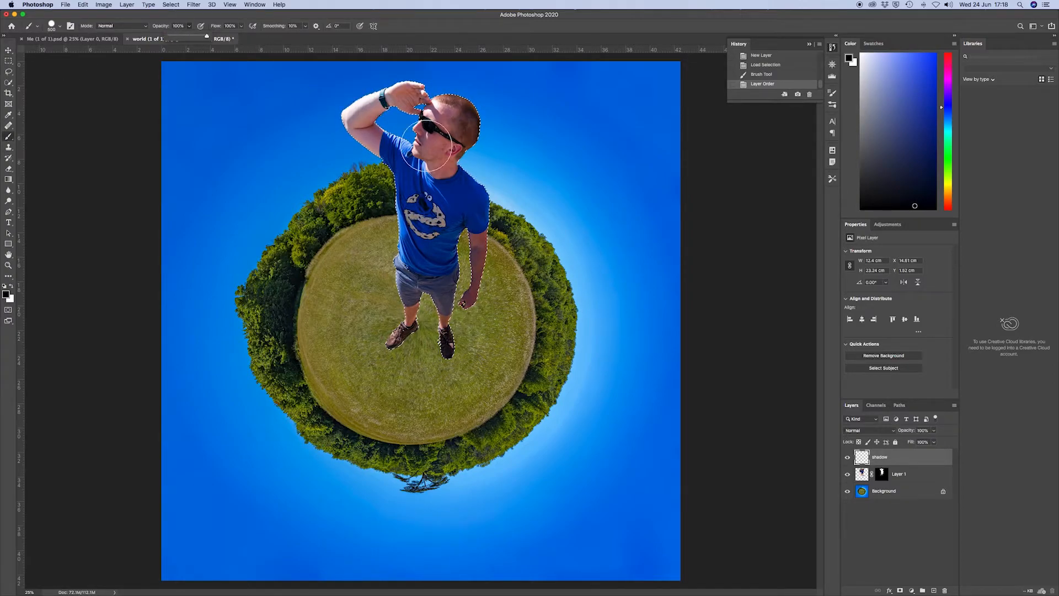
mouse_move(414, 127)
left_mouse_down()
mouse_move(437, 114)
mouse_move(426, 117)
mouse_move(428, 78)
mouse_move(407, 134)
mouse_move(490, 312)
left_mouse_up()
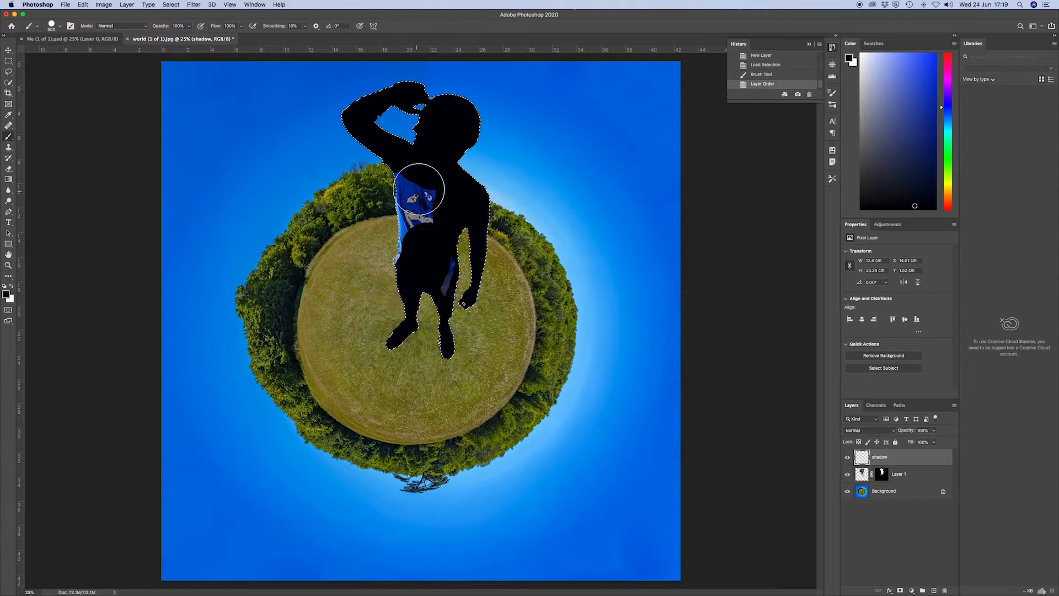
left_click_drag(418, 189, 409, 220)
mouse_move(448, 275)
left_mouse_down()
mouse_move(432, 284)
mouse_move(463, 230)
left_mouse_up()
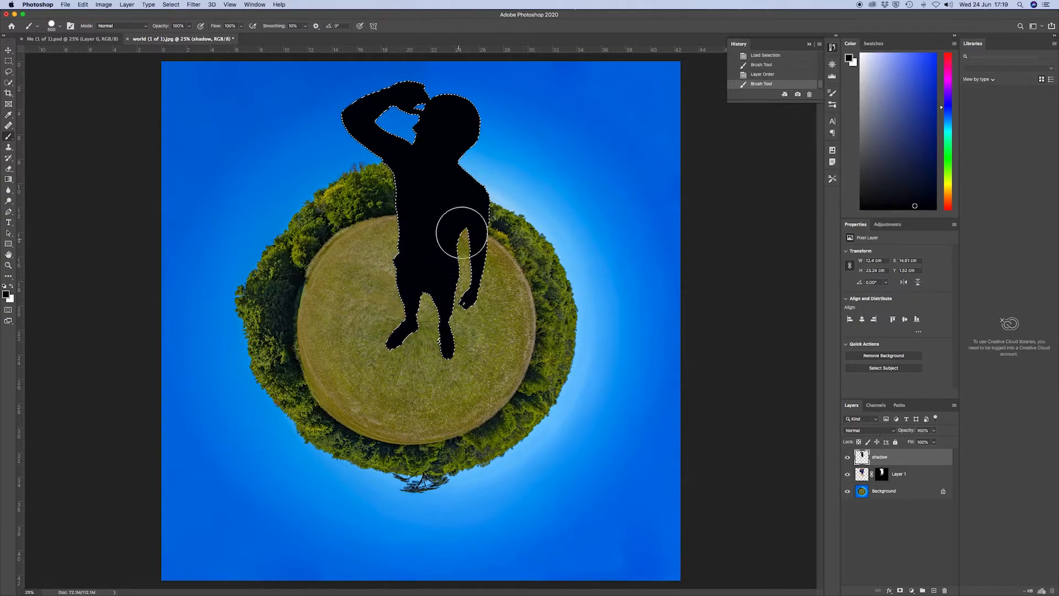
left_click_drag(882, 457, 901, 487)
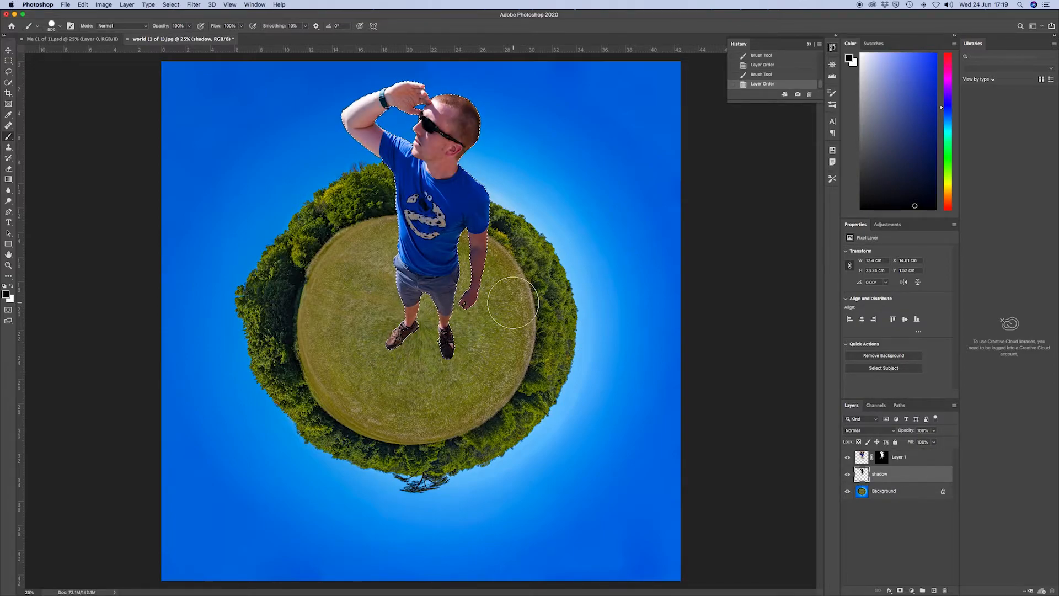
Clear the selection and transform the shadow, rotating it about 97° and flattening it so it stretches from the man's feet across the meadow onto the trees.
key("ctrl+d")
key("ctrl+t")
left_click_drag(416, 81, 499, 338)
left_click_drag(426, 308, 447, 271)
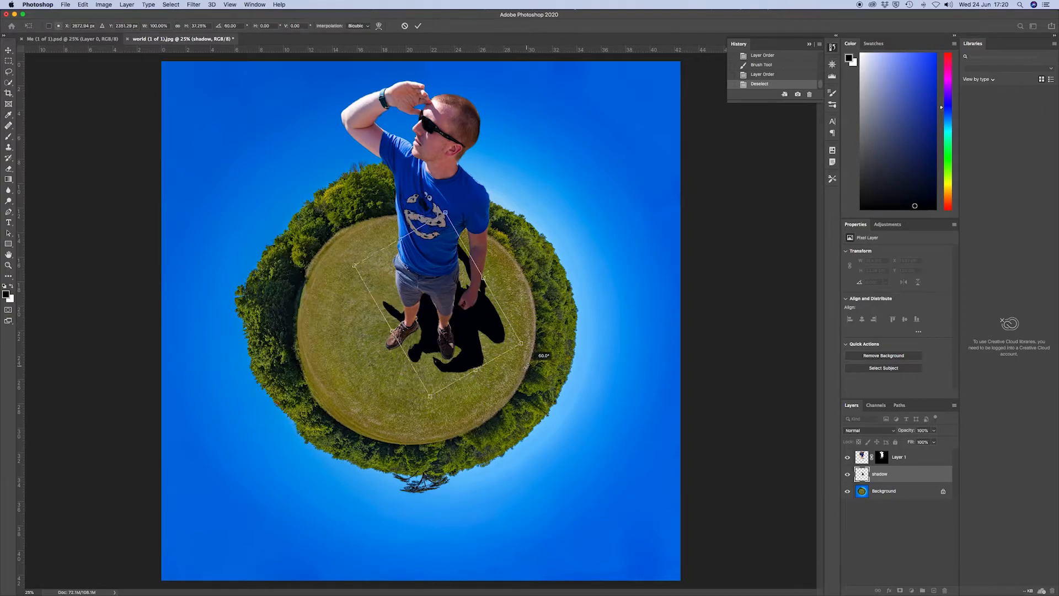
left_click_drag(463, 314, 473, 328)
left_click_drag(458, 285, 486, 235)
left_click_drag(564, 276, 562, 298)
left_click_drag(466, 313, 462, 321)
left_click_drag(565, 313, 558, 343)
left_click_drag(467, 357, 474, 363)
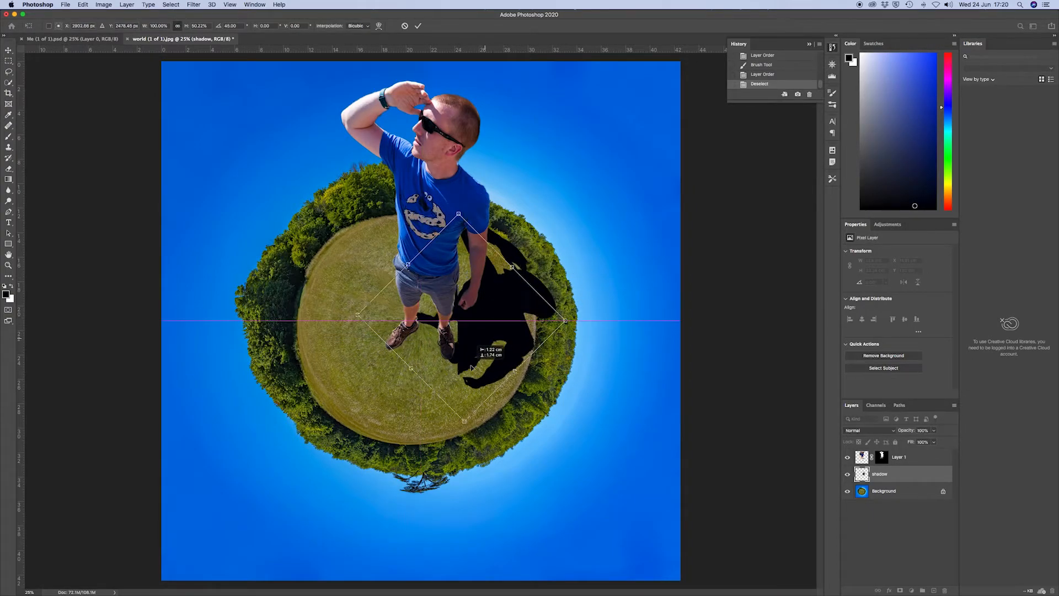
left_click_drag(568, 348, 565, 375)
left_click_drag(515, 328, 525, 335)
left_click_drag(533, 290, 490, 302)
left_click_drag(535, 369, 538, 336)
left_click_drag(492, 364, 469, 331)
left_click_drag(474, 327, 490, 322)
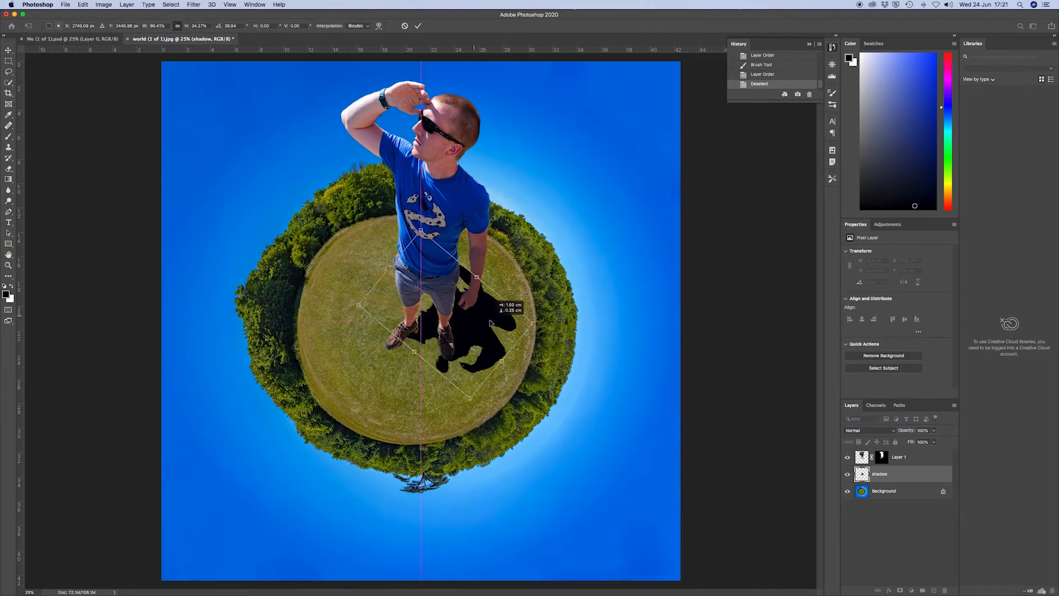
left_click_drag(515, 287, 592, 298)
left_click_drag(490, 314, 490, 320)
left_click_drag(467, 270, 462, 257)
left_click_drag(597, 378, 544, 433)
left_click_drag(504, 320, 505, 348)
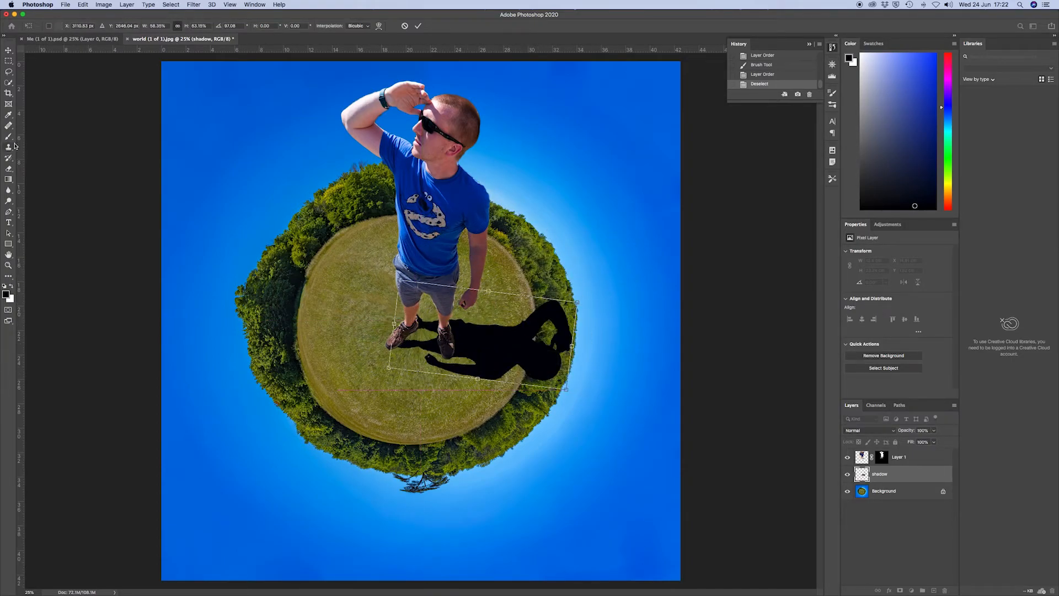
Brush in black shadow between the man's feet and set the shadow layer's opacity to 50%.
left_click(8, 136)
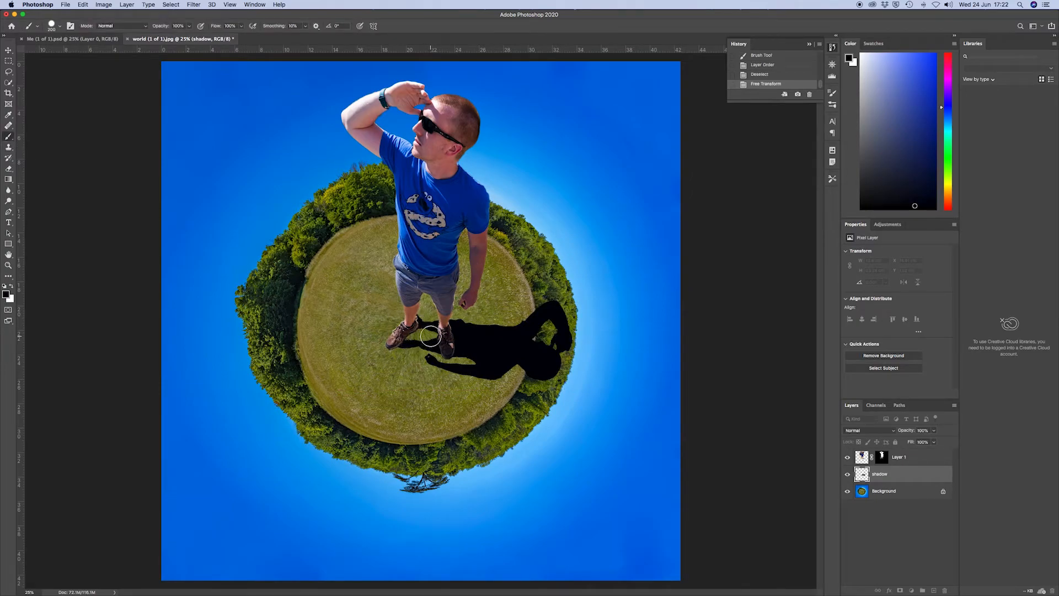
left_click(412, 336)
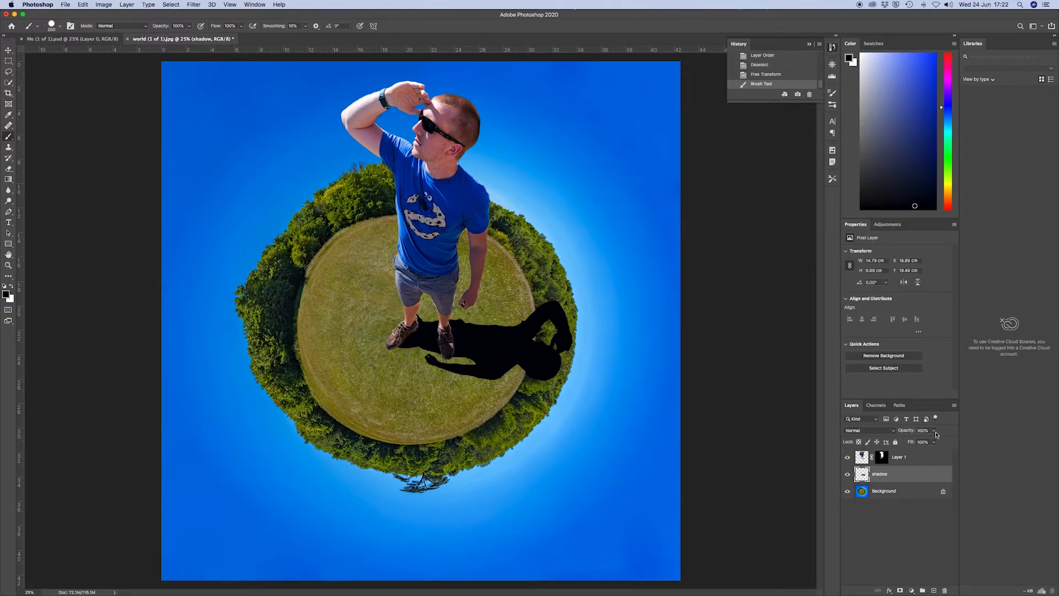
left_click(934, 432)
left_click(934, 442)
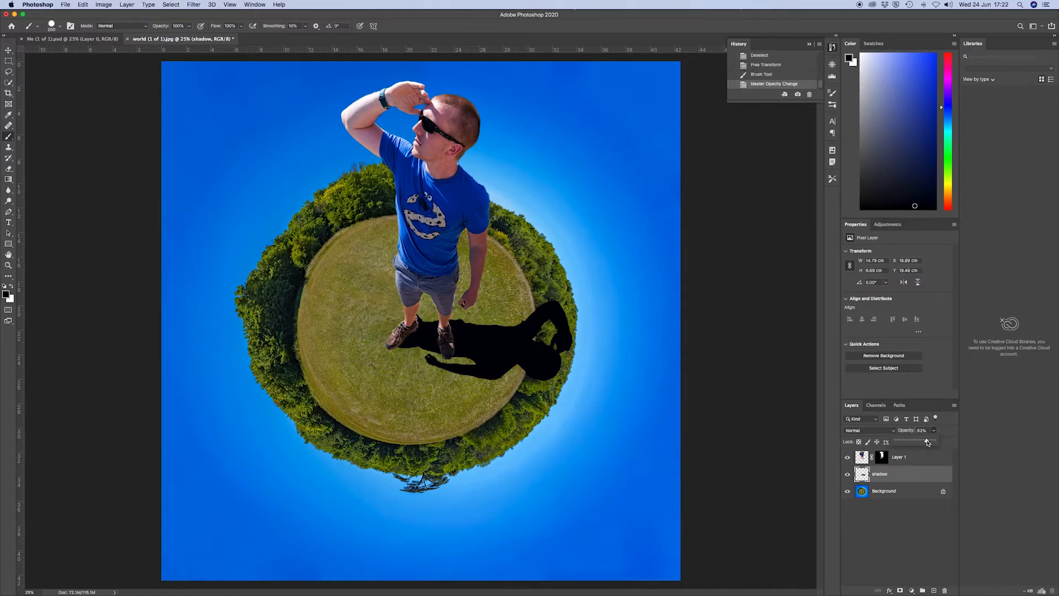
left_click_drag(915, 442, 915, 442)
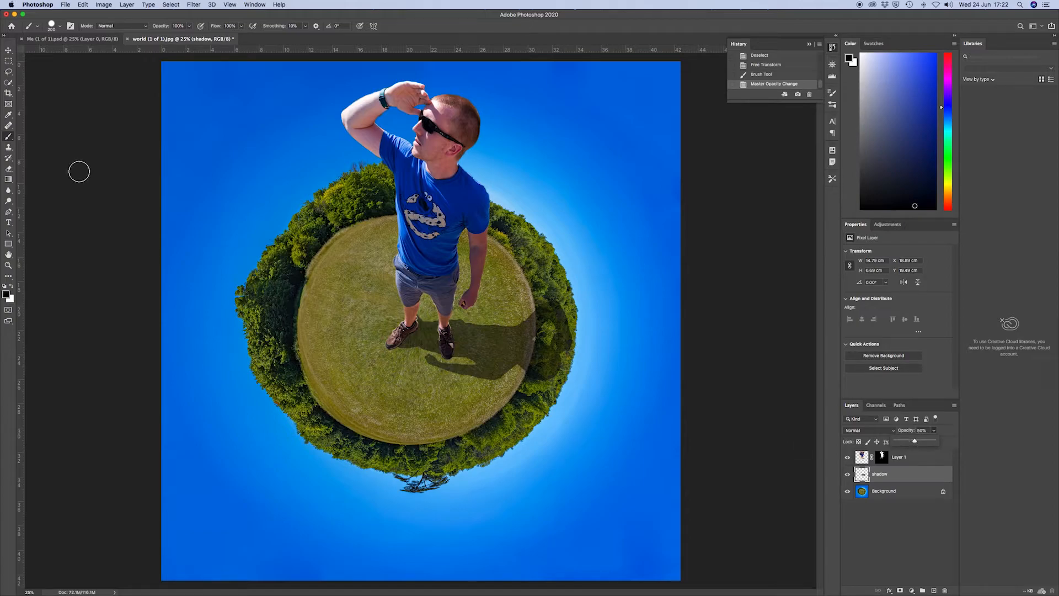
Erase the shadow's head and raised arm where they fall over the trees, using an enlarged Eraser.
left_click(8, 170)
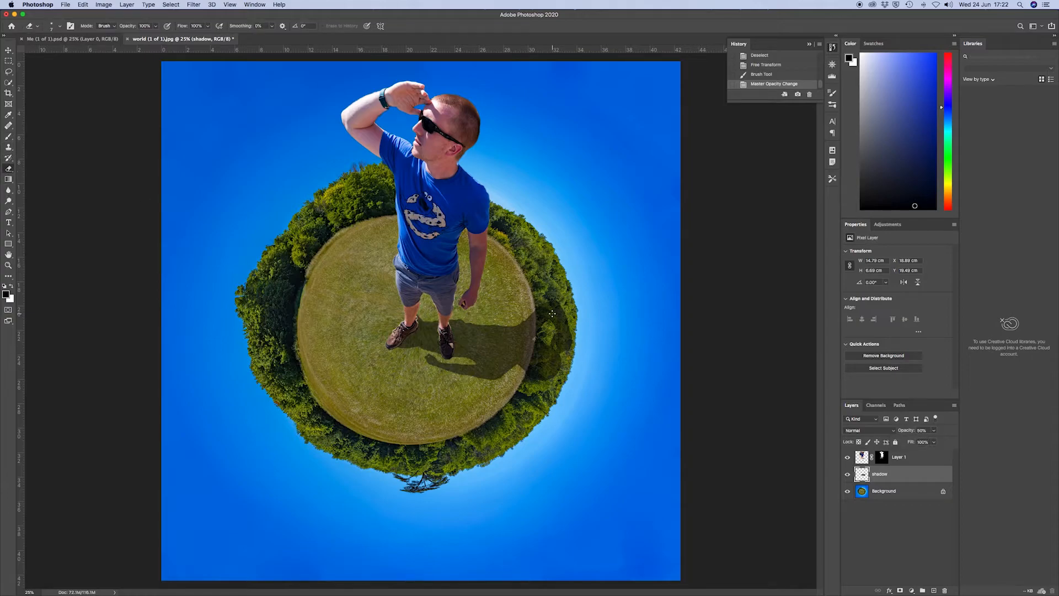
key("bracketright")
key("bracketright")
key("bracketright")
key("bracketright")
key("bracketright")
key("bracketright")
key("bracketright")
key("bracketright")
key("bracketright")
key("bracketright")
mouse_move(554, 305)
left_mouse_down()
mouse_move(562, 338)
mouse_move(543, 380)
mouse_move(554, 303)
left_mouse_up()
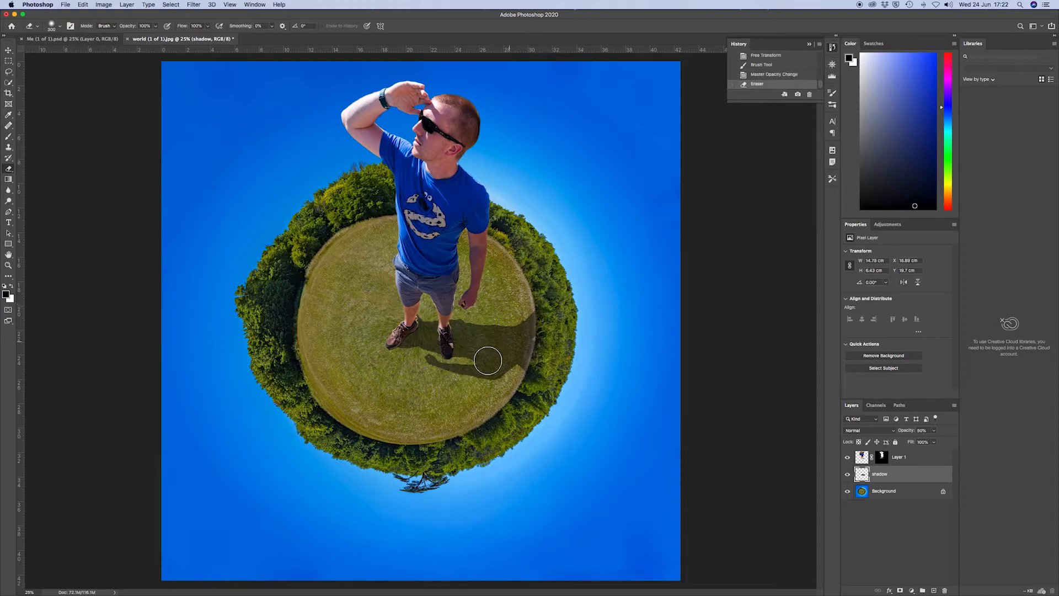
Erase stray shadow around the man's lower legs and remove the shadow's lower arm from the meadow.
left_click(419, 306)
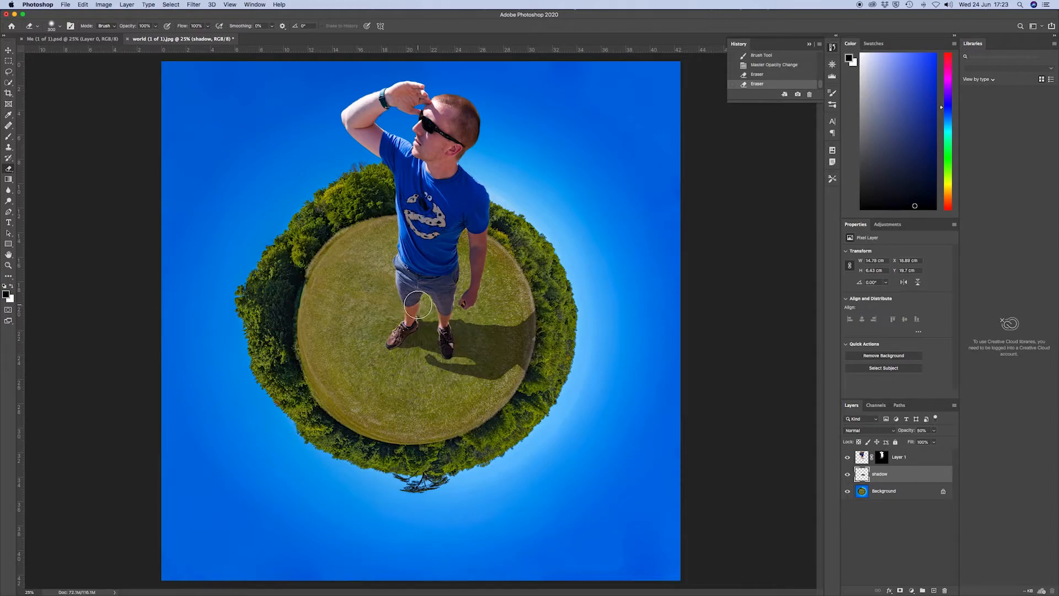
left_click(419, 305)
left_click(414, 306)
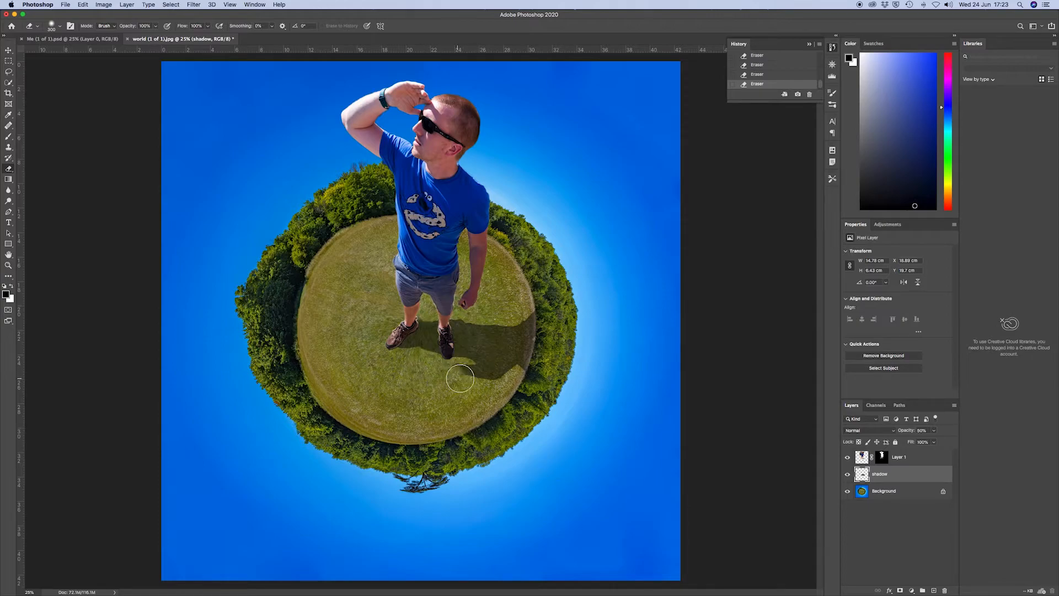
left_click_drag(486, 384, 432, 370)
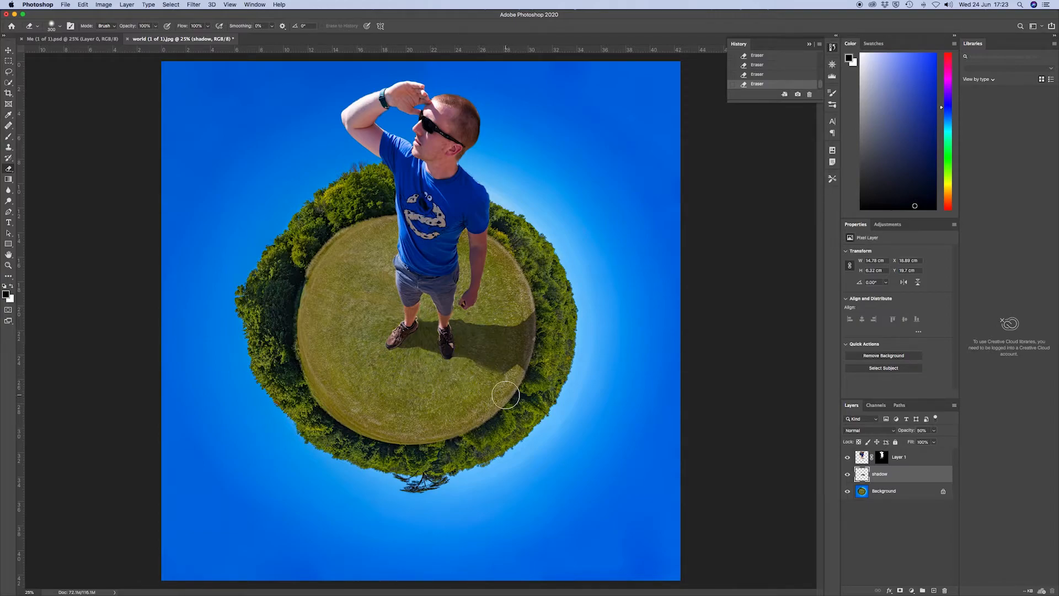
Soften the shadow layer with a Gaussian Blur at the offered radius and set its blending mode to Linear Light.
left_click(202, 6)
mouse_move(287, 103)
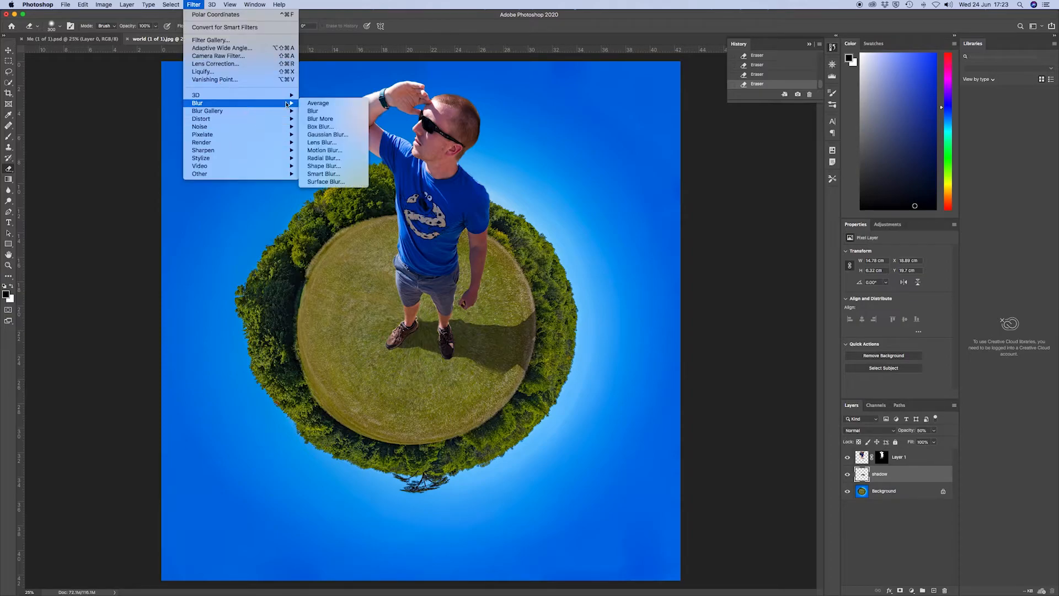
left_click(331, 134)
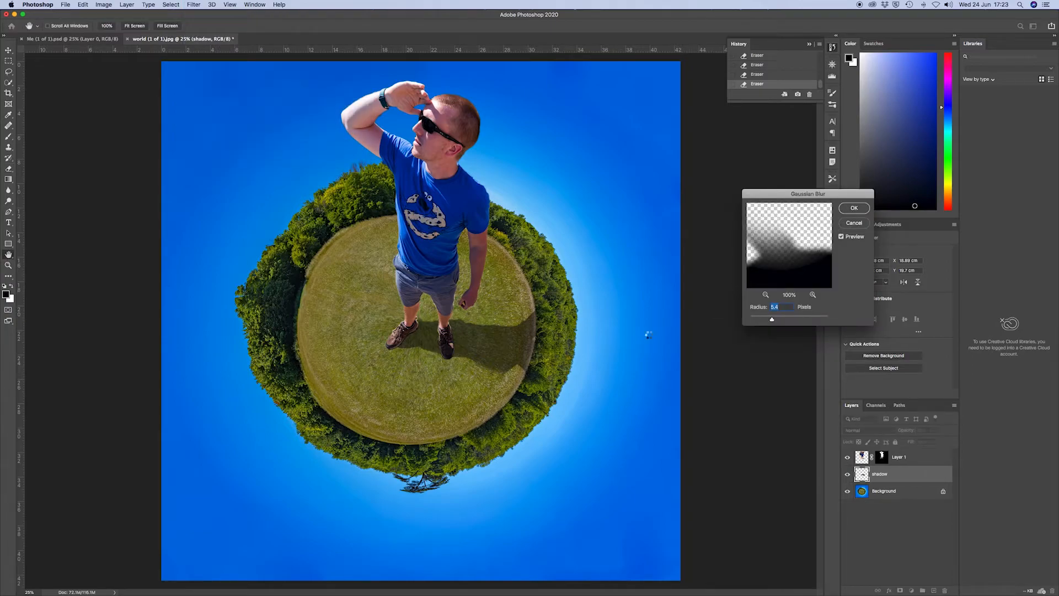
key("Return")
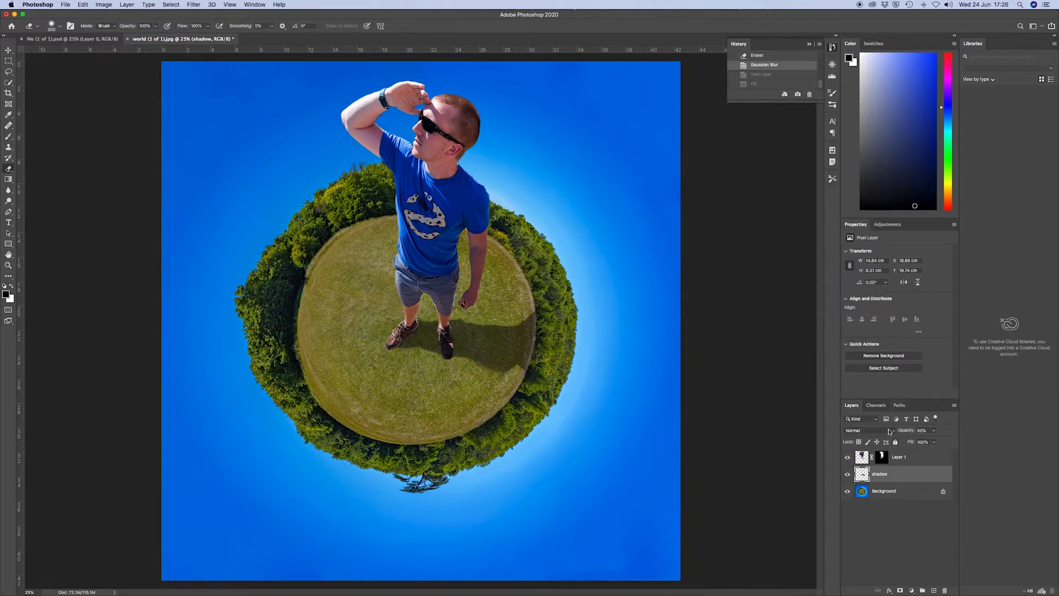
left_click(891, 433)
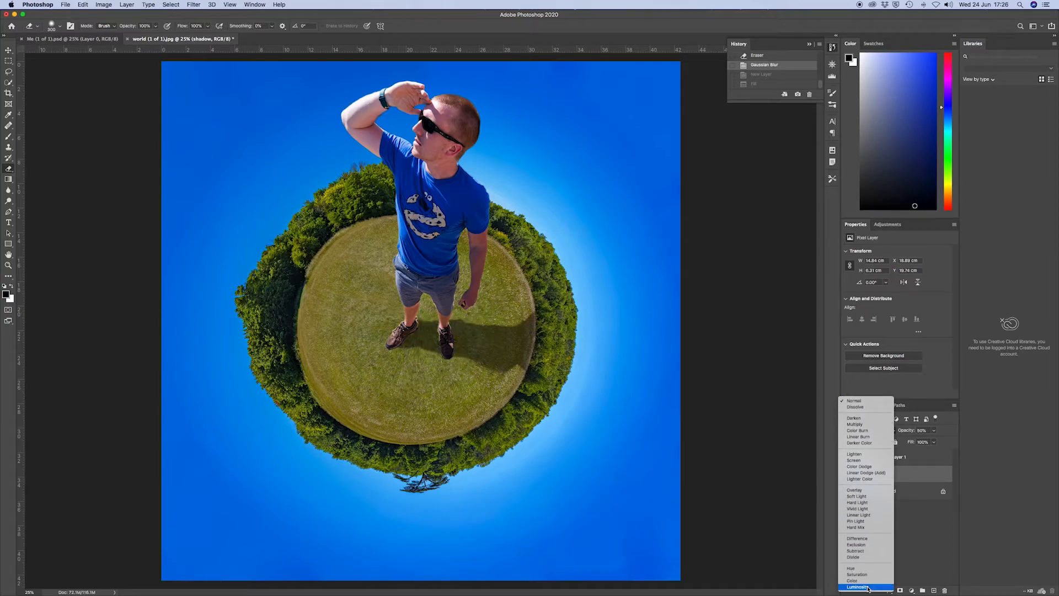
left_click(860, 515)
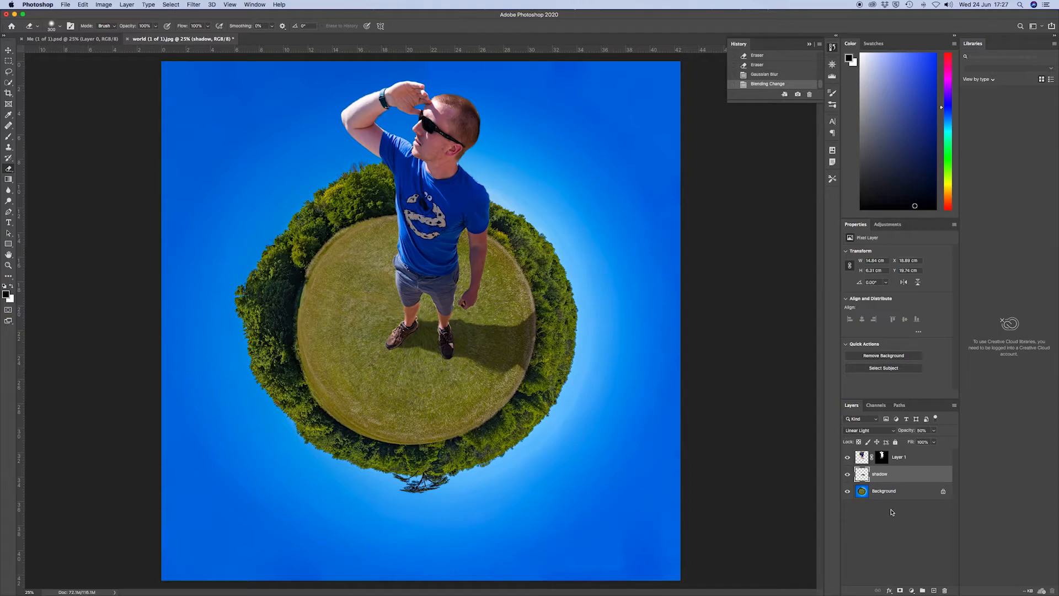
Add a layer above the shadow layer filled with 50% Gray in Normal mode, and set the layer's blending mode to Overlay.
left_click(932, 590)
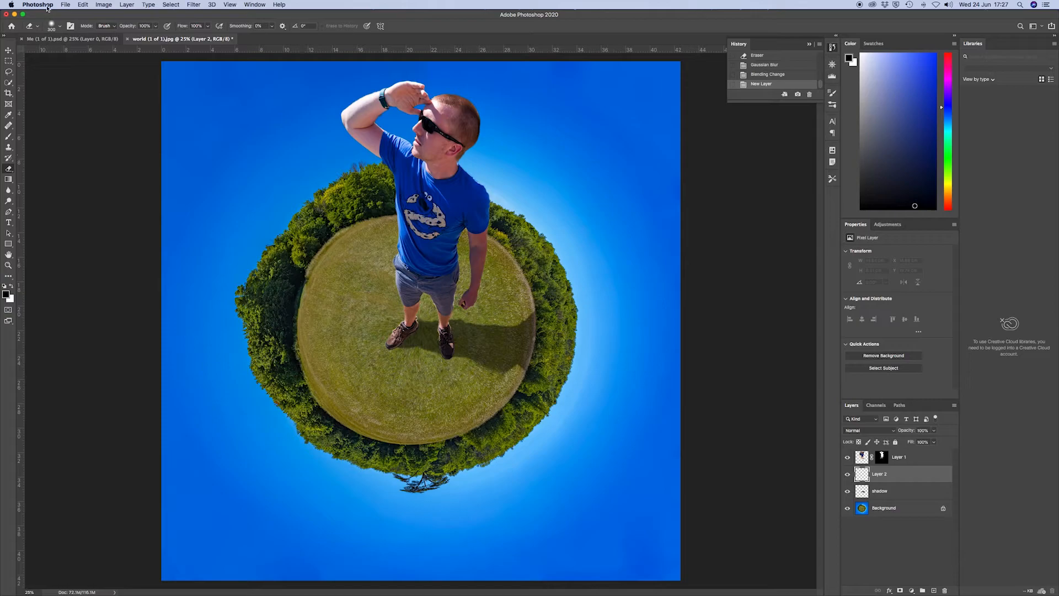
left_click(83, 5)
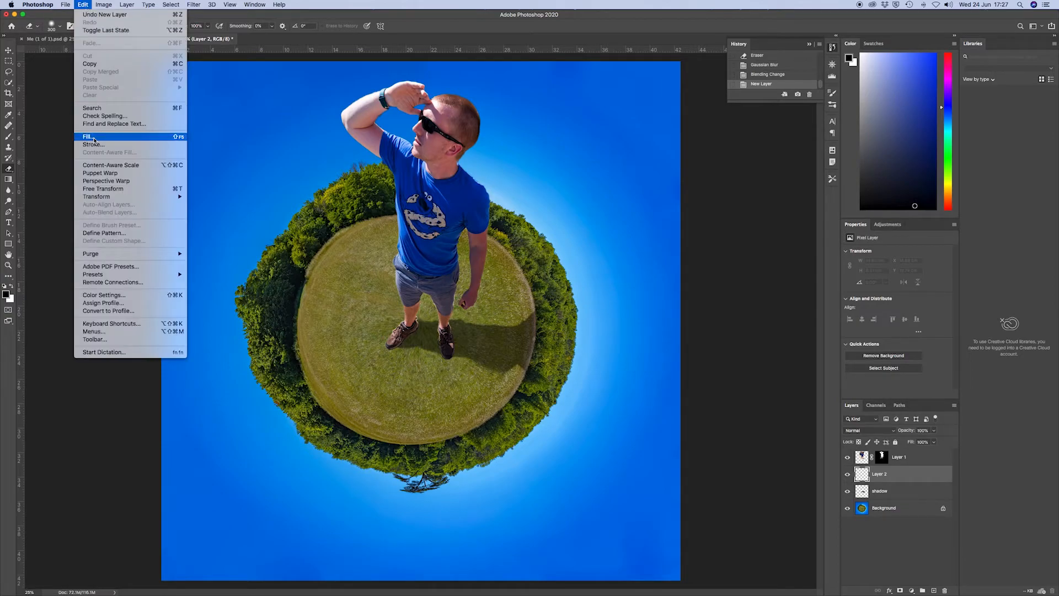
left_click(91, 136)
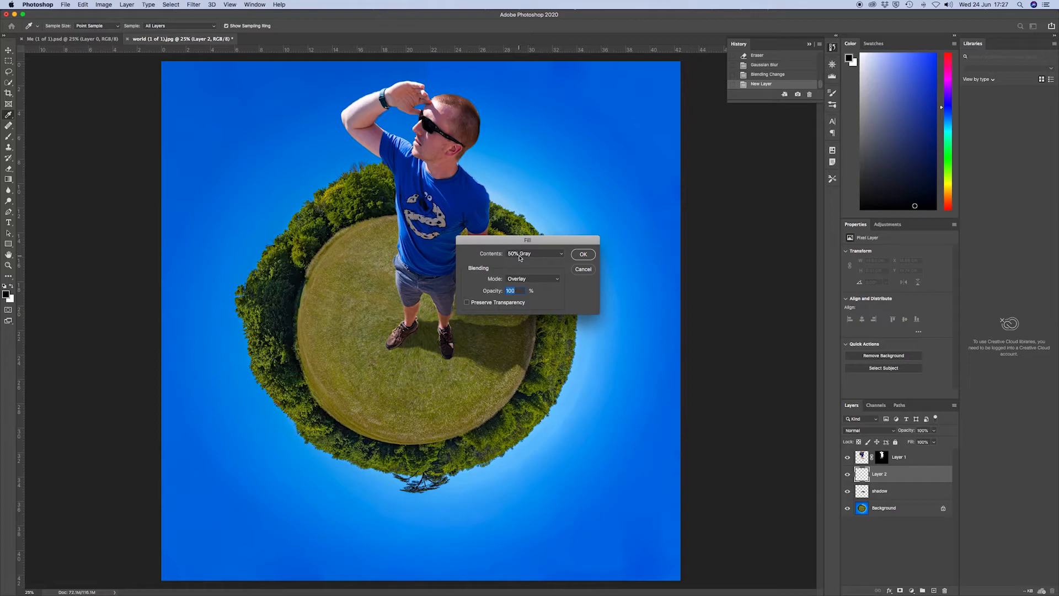
left_click(538, 279)
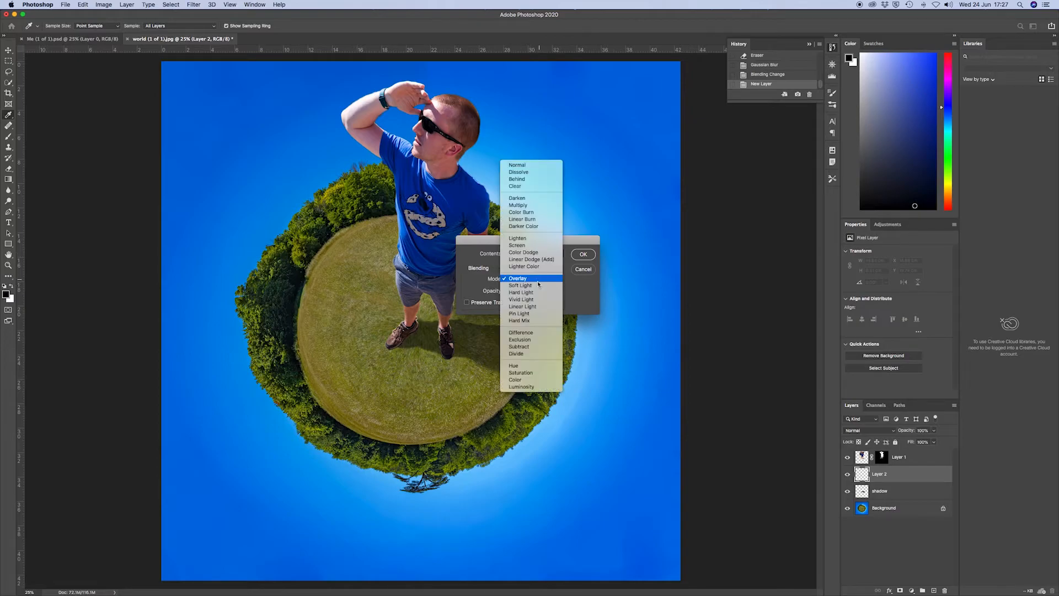
left_click(534, 166)
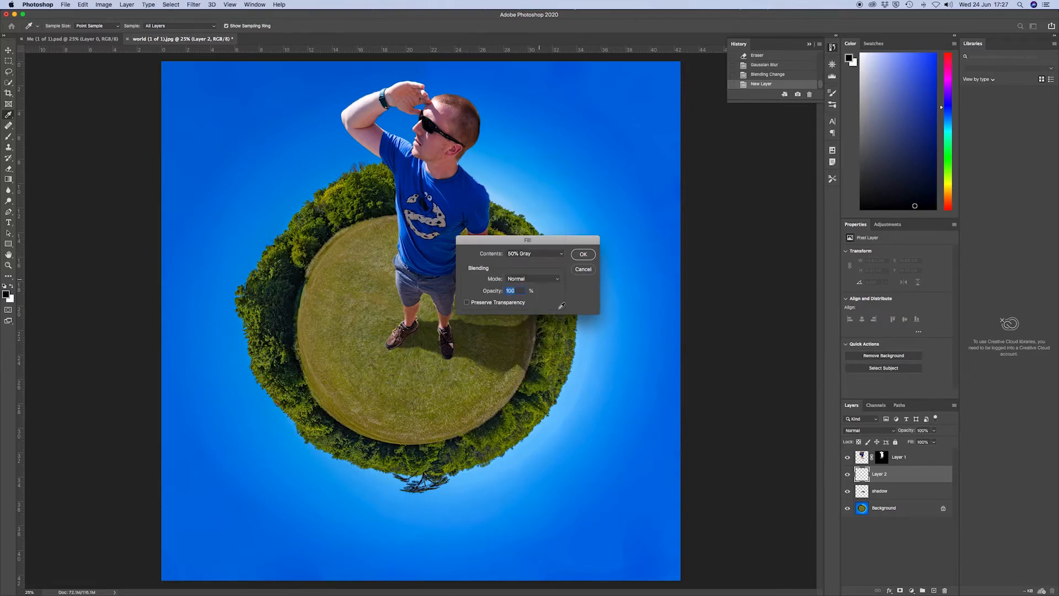
left_click(581, 259)
key("e")
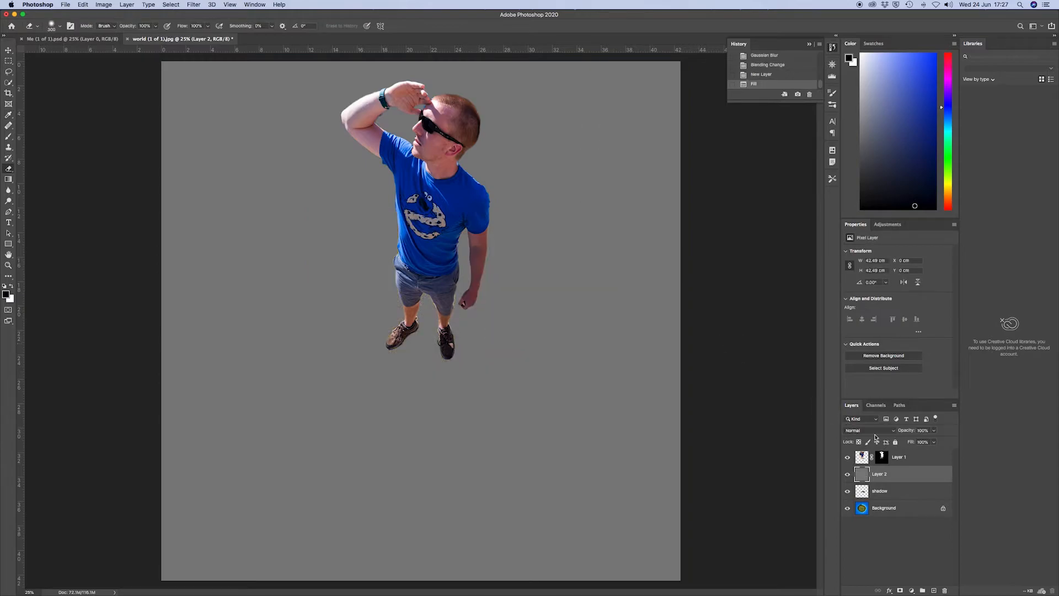
left_click(894, 433)
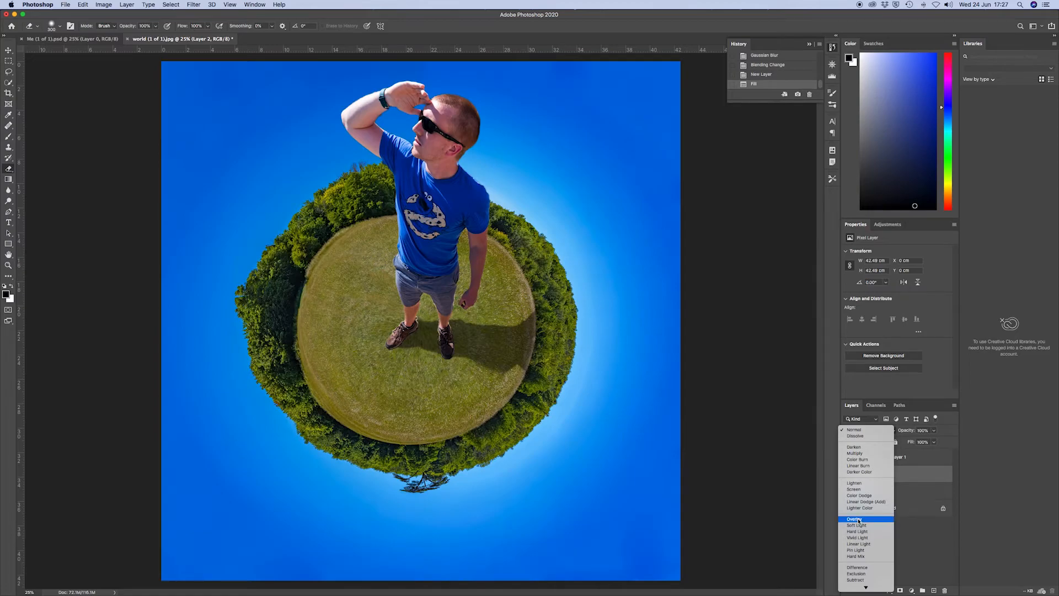
left_click(858, 519)
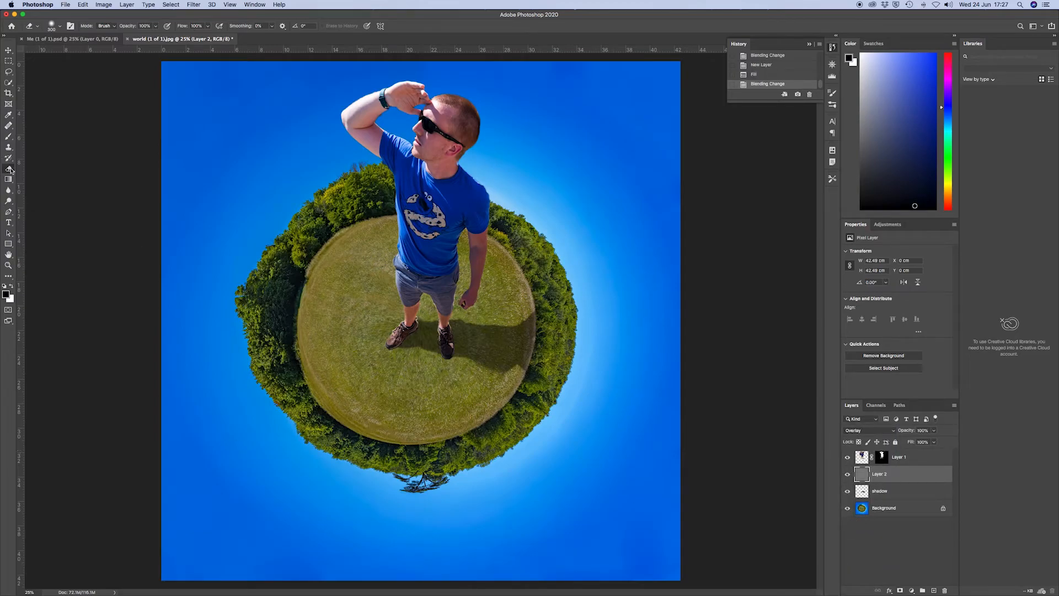
Darken the trees along the planet's right and lower-right edge on the gray layer, using an enlarged Burn tool.
left_click(5, 203)
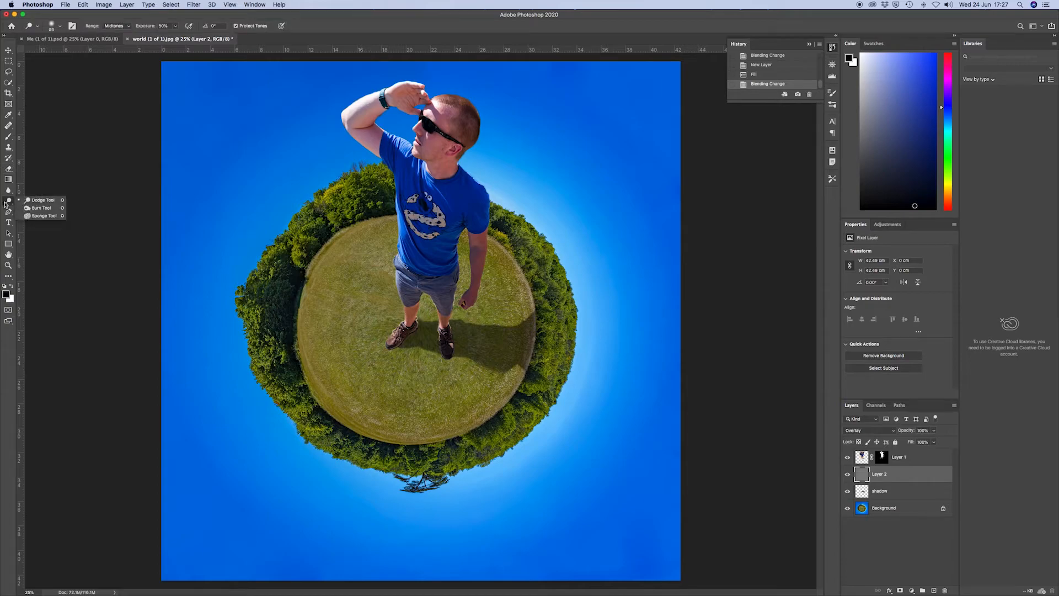
left_click(44, 208)
left_click(552, 306)
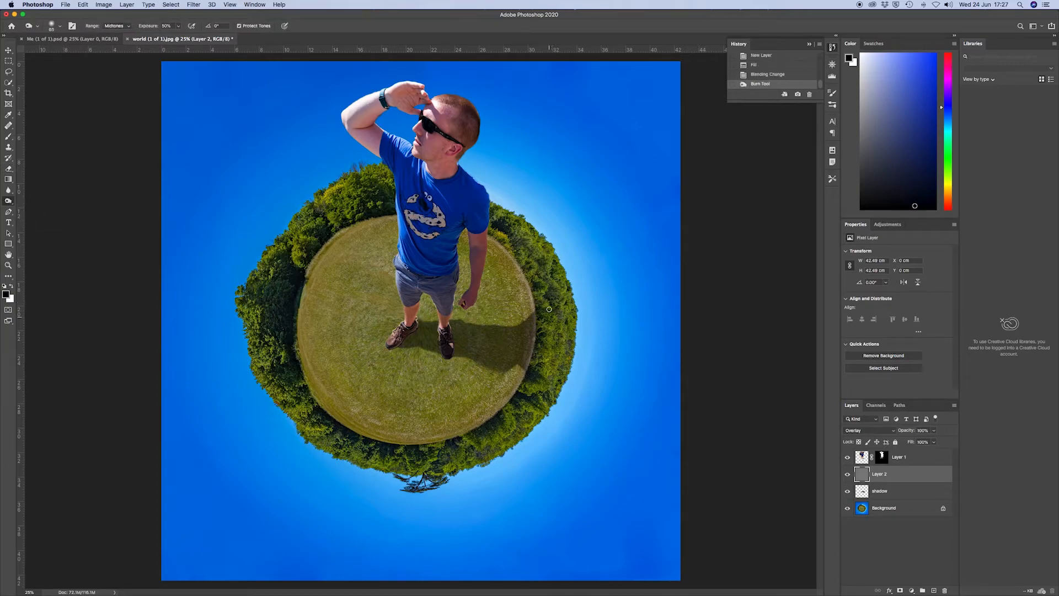
left_click(551, 318)
key("bracketright")
key("bracketright")
key("bracketright")
key("bracketright")
key("bracketright")
key("bracketright")
key("bracketright")
key("bracketright")
key("bracketright")
mouse_move(554, 333)
left_mouse_down()
mouse_move(553, 373)
mouse_move(531, 389)
mouse_move(542, 386)
mouse_move(522, 420)
mouse_move(552, 305)
mouse_move(535, 256)
mouse_move(559, 272)
mouse_move(531, 238)
mouse_move(523, 246)
mouse_move(550, 284)
mouse_move(537, 402)
mouse_move(514, 432)
mouse_move(510, 407)
mouse_move(466, 448)
mouse_move(477, 456)
mouse_move(509, 421)
mouse_move(552, 303)
mouse_move(536, 264)
mouse_move(550, 305)
mouse_move(560, 299)
mouse_move(546, 399)
mouse_move(553, 387)
mouse_move(540, 244)
mouse_move(578, 318)
mouse_move(571, 360)
mouse_move(508, 458)
mouse_move(574, 373)
mouse_move(578, 258)
mouse_move(586, 364)
mouse_move(520, 451)
mouse_move(577, 385)
mouse_move(539, 446)
mouse_move(552, 265)
mouse_move(534, 243)
mouse_move(553, 292)
mouse_move(543, 410)
mouse_move(552, 348)
mouse_move(476, 454)
mouse_move(510, 436)
mouse_move(535, 269)
mouse_move(542, 312)
mouse_move(474, 427)
mouse_move(512, 387)
mouse_move(486, 413)
mouse_move(510, 339)
mouse_move(530, 332)
mouse_move(498, 424)
mouse_move(488, 448)
left_mouse_up()
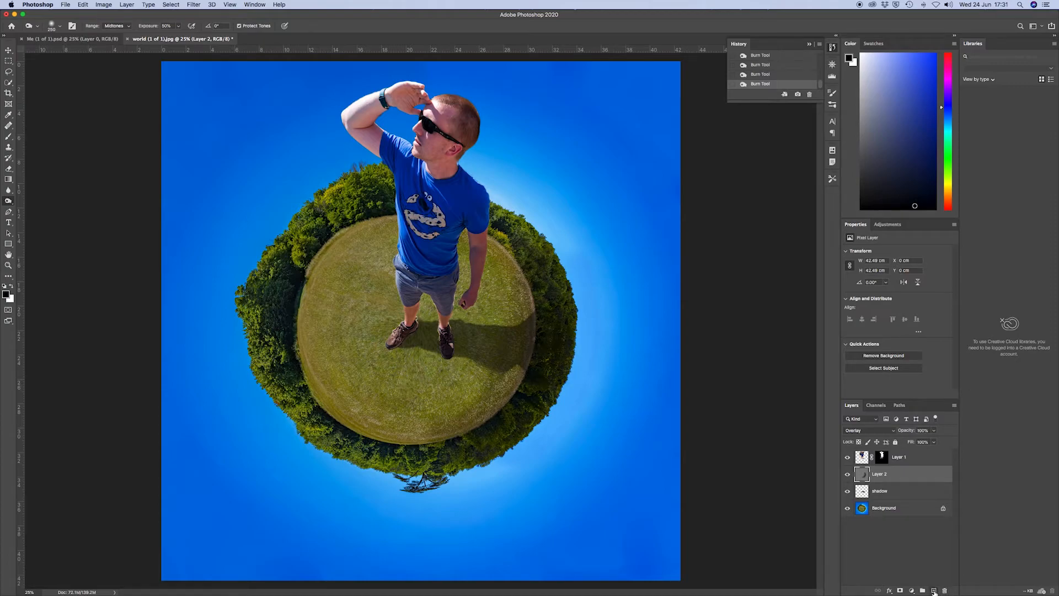
Add a new layer filled with black and move it above Layer 1 to the top of the stack.
left_click(934, 591)
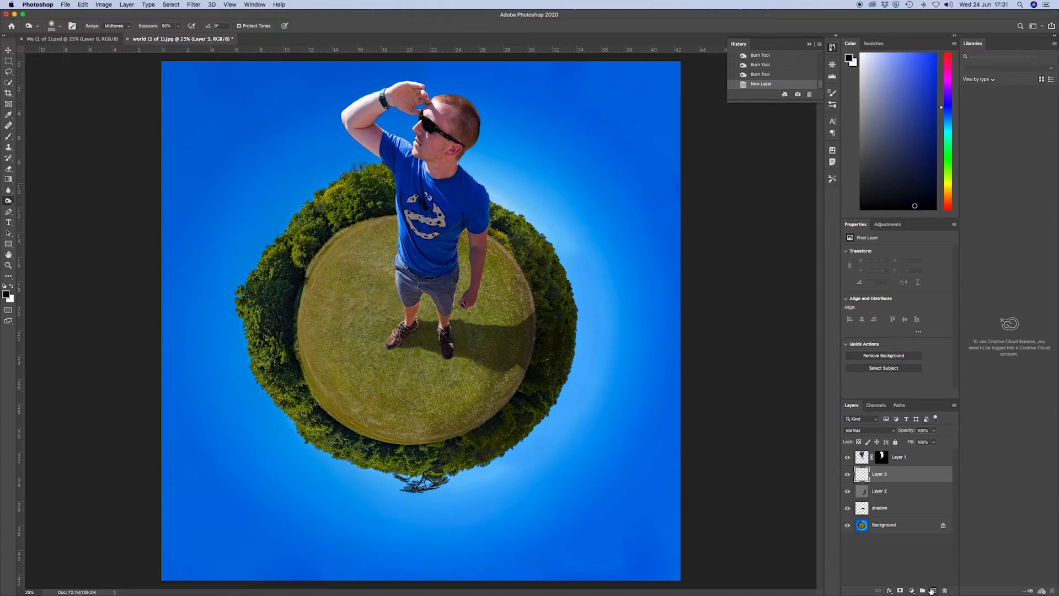
key("alt+BackSpace")
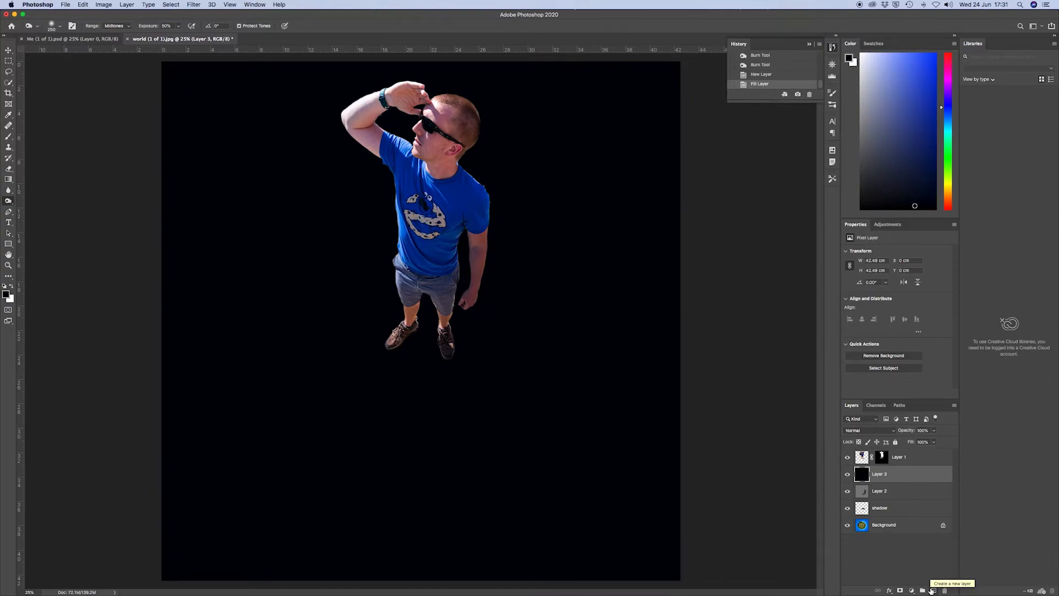
left_click_drag(903, 478, 891, 461)
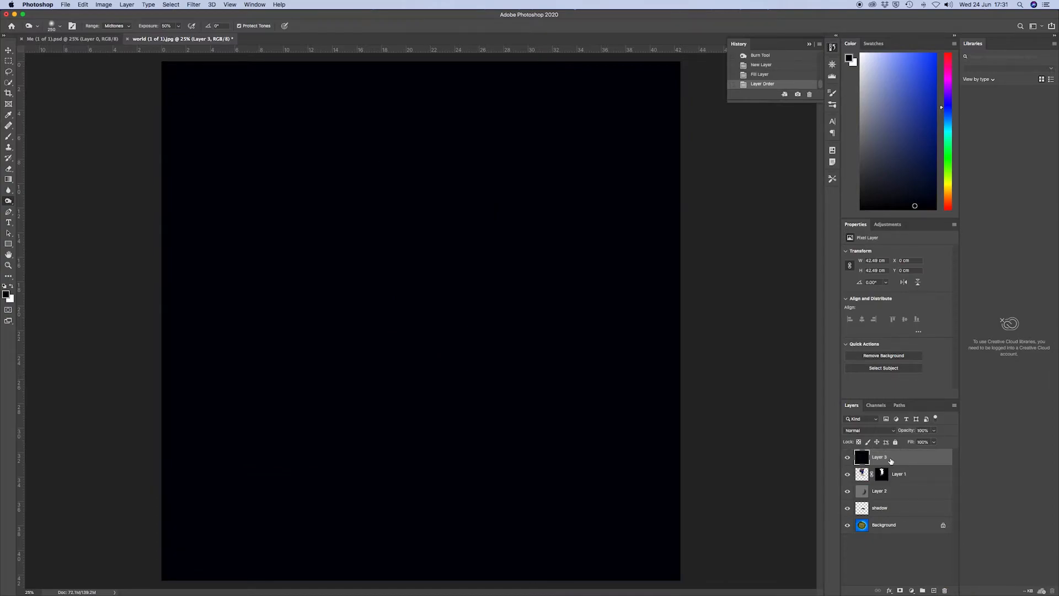
Render a 105mm Prime lens flare on the black layer, with its brightness raised slightly above 100%.
left_click(190, 6)
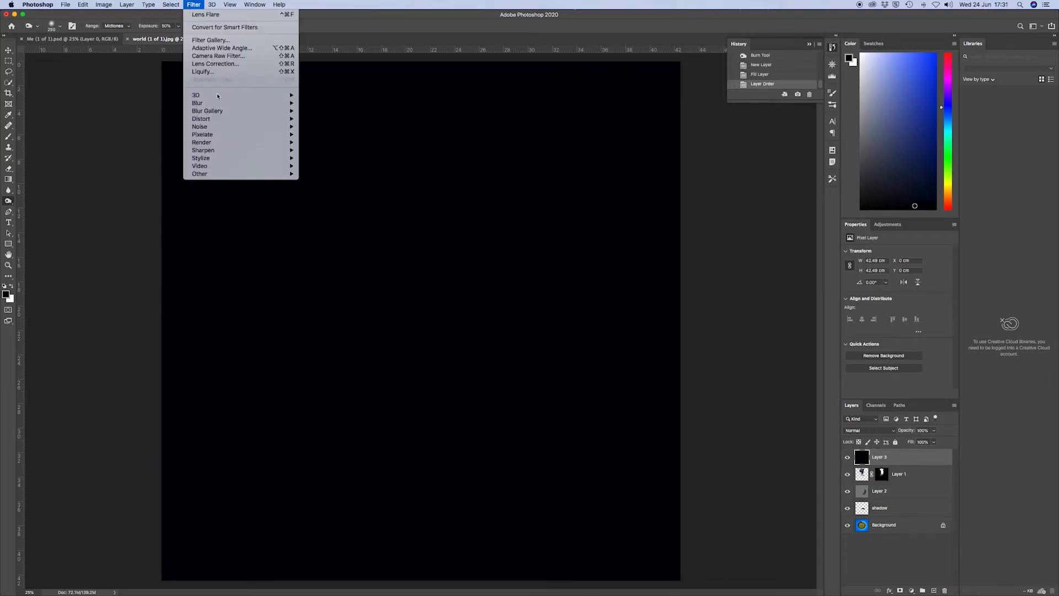
mouse_move(240, 142)
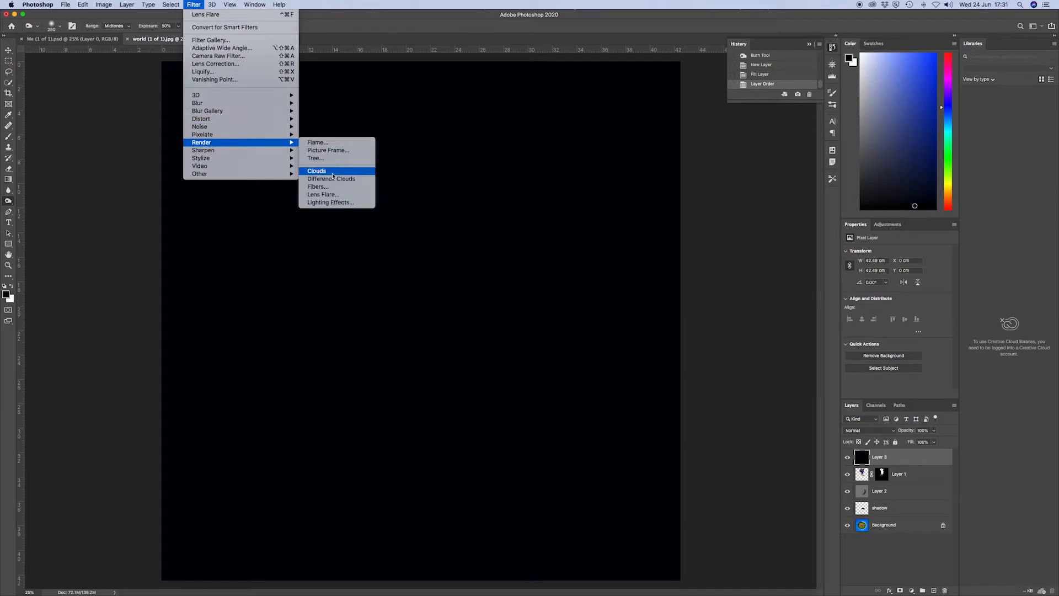
left_click(328, 195)
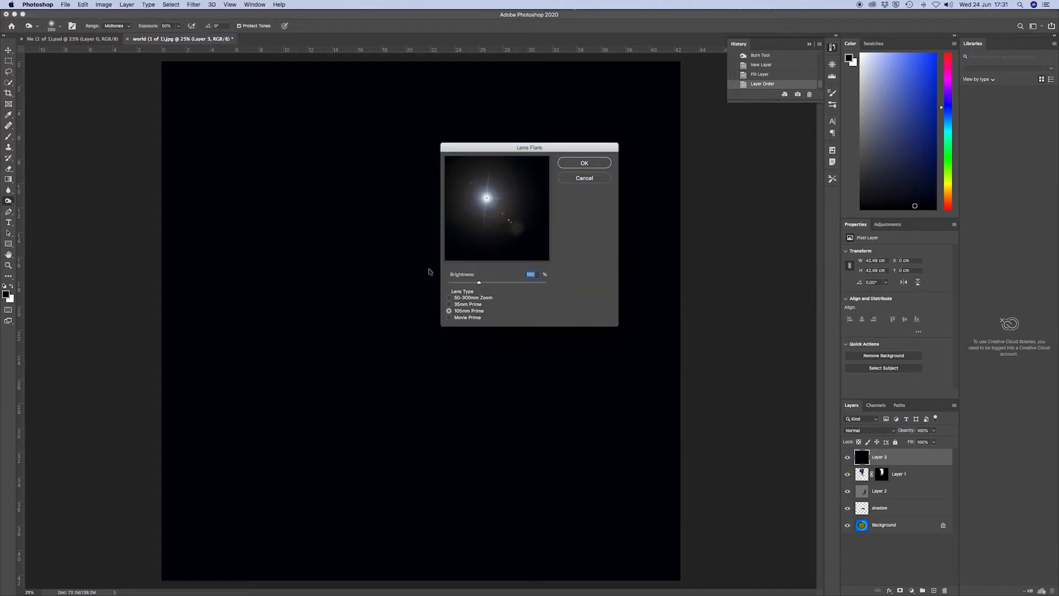
mouse_move(478, 284)
left_mouse_down()
mouse_move(511, 283)
mouse_move(487, 283)
left_mouse_up()
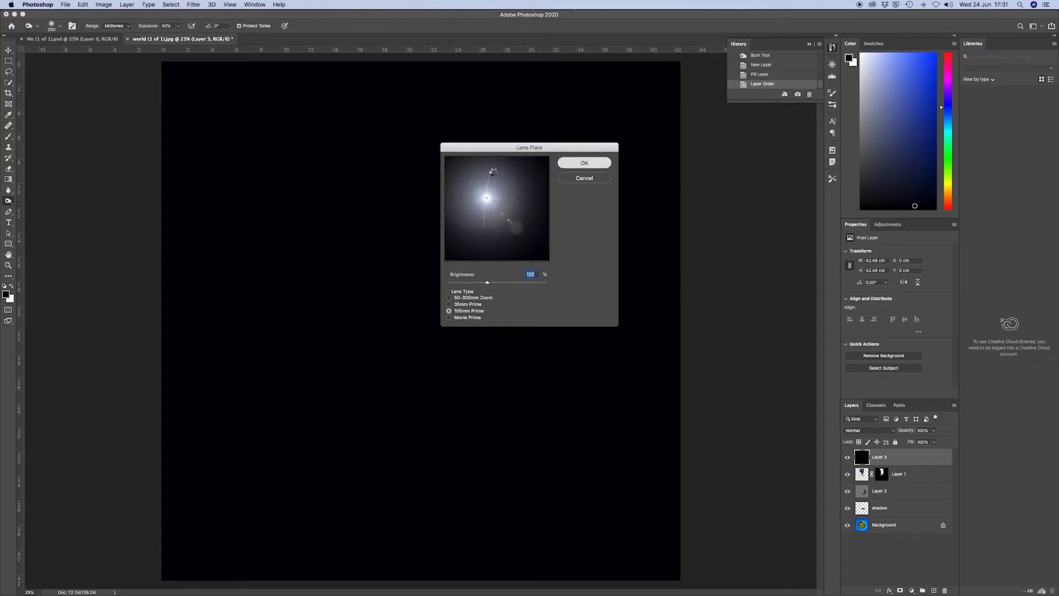
key("Return")
Move the flare layer so the light source sits in the image's upper-left corner, and set its blending mode to Screen.
key("v")
left_click_drag(488, 306, 350, 151)
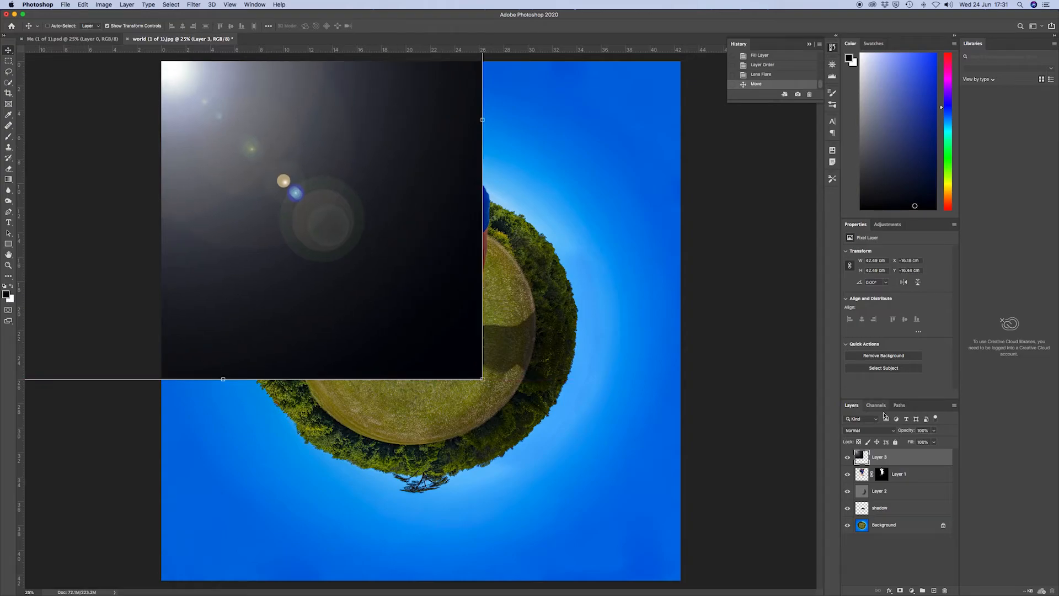
left_click(892, 434)
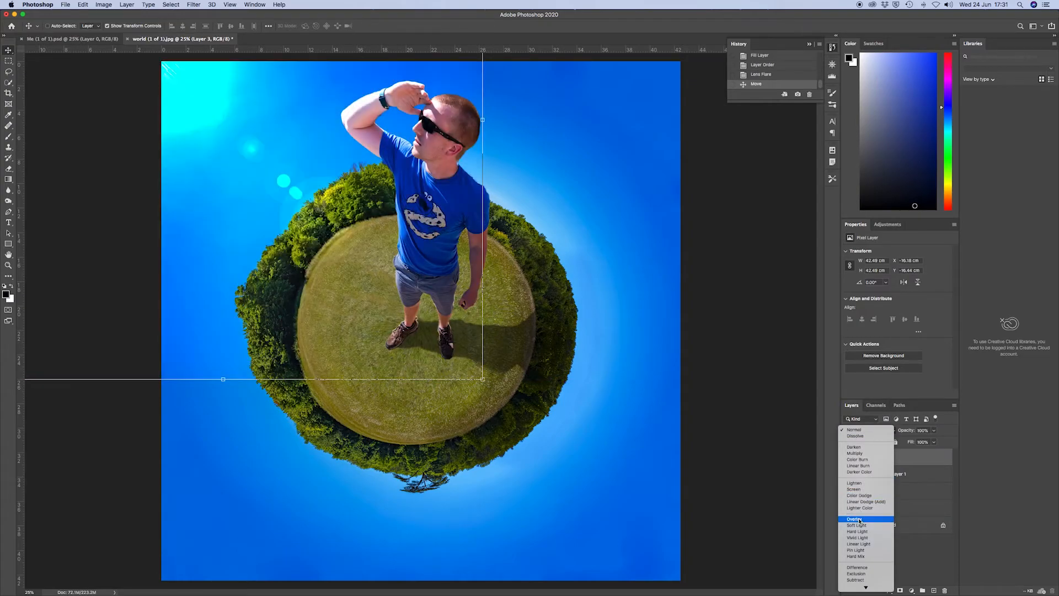
left_click(864, 489)
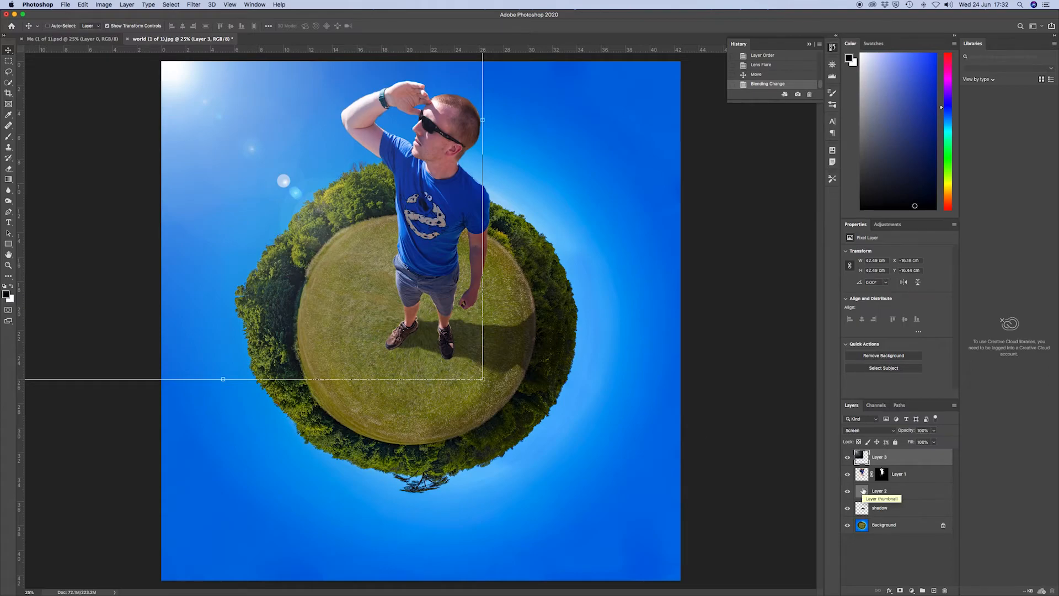
Transform the flare layer: rotate it to about -23°, scale it to about 96% and reposition the sun in the upper-left sky.
left_click_drag(493, 387, 559, 231)
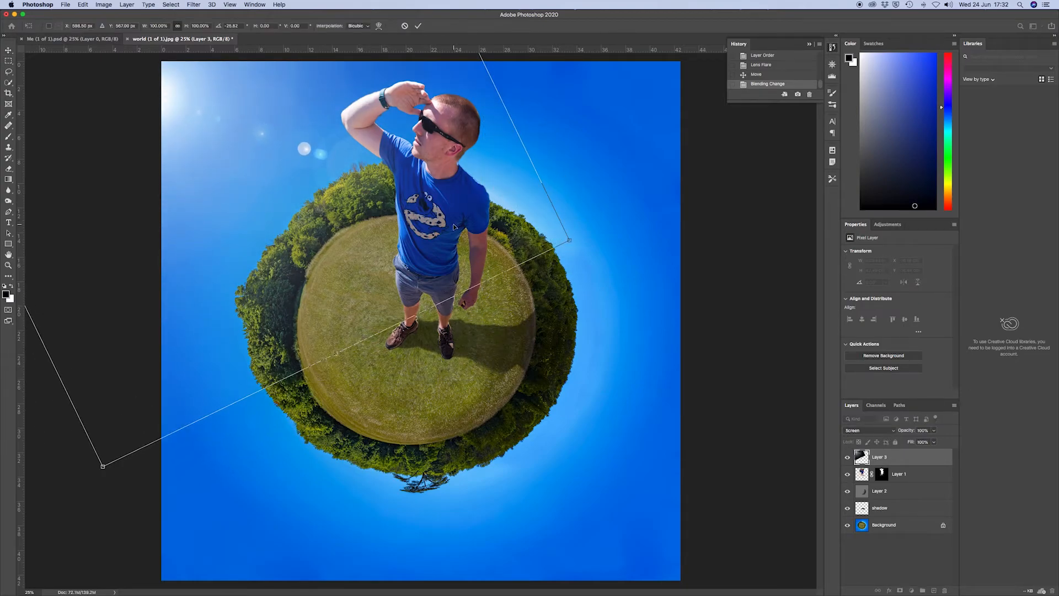
left_click_drag(258, 120, 280, 88)
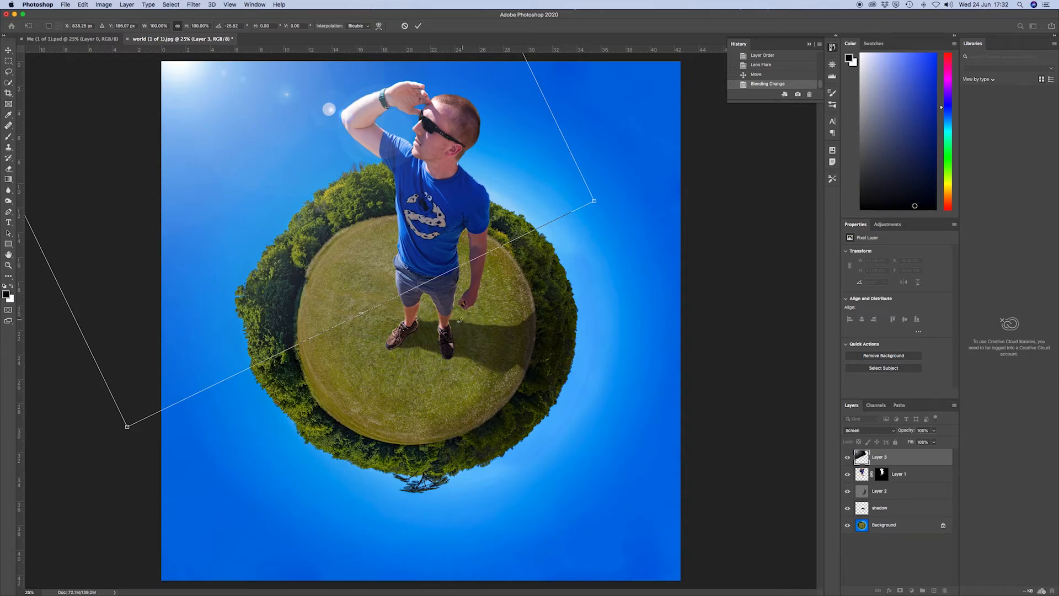
left_click_drag(595, 201, 539, 228)
left_click_drag(620, 227, 619, 239)
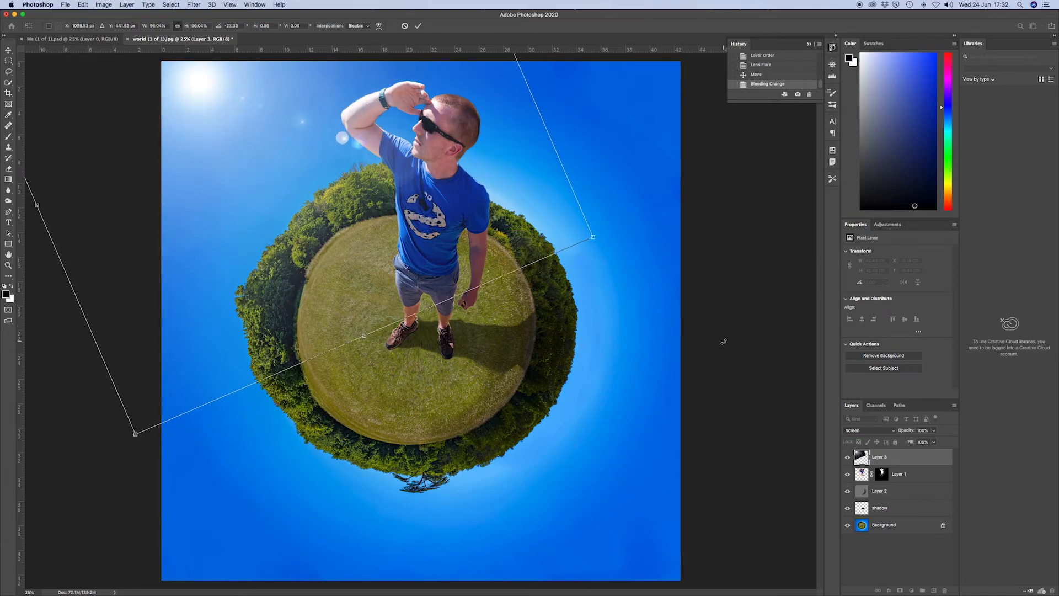
key("Return")
Erase the flare layer's hard right edge over the sky with the Eraser, and hide all layers beneath it.
key("e")
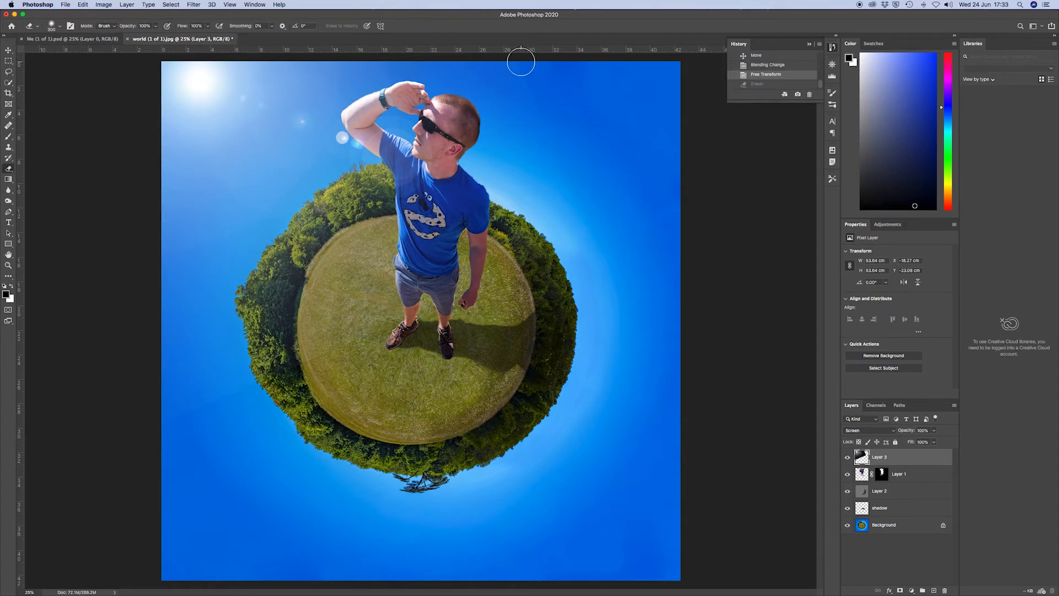
mouse_move(551, 144)
left_mouse_down()
mouse_move(596, 259)
mouse_move(639, 319)
mouse_move(620, 309)
left_mouse_up()
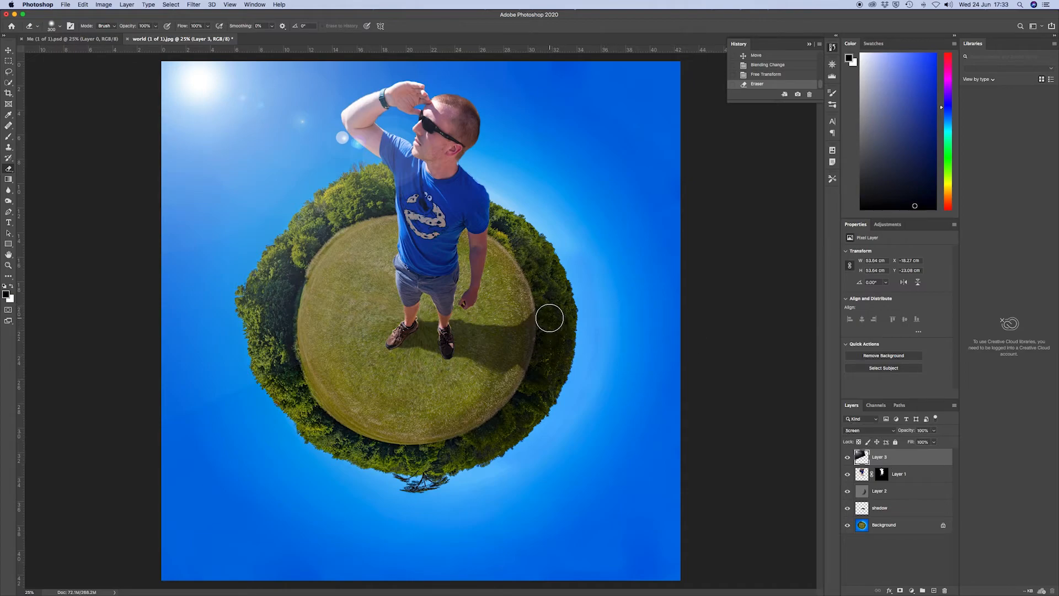
left_click(848, 474)
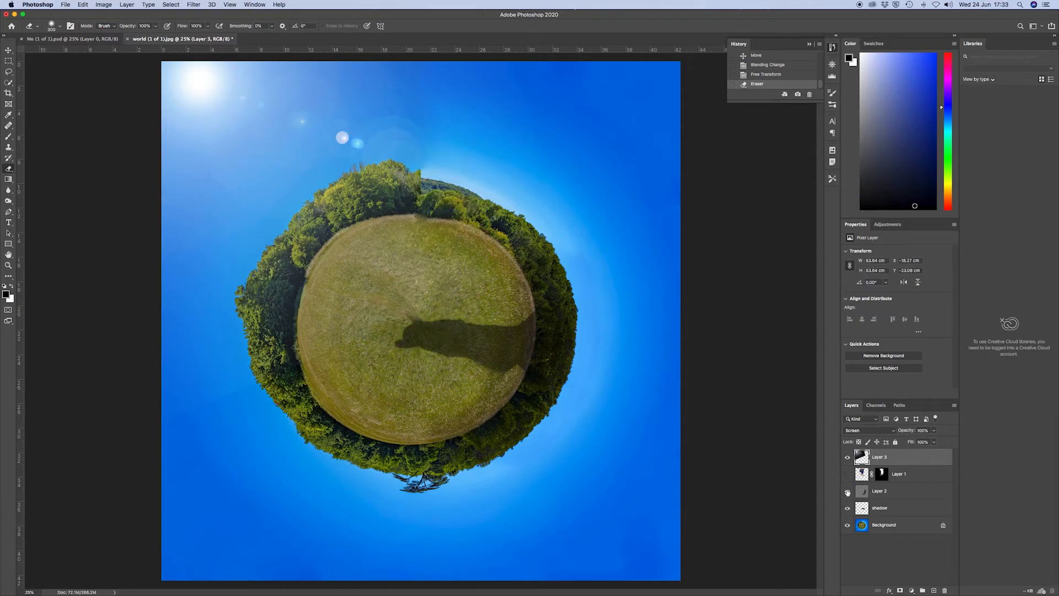
left_click(847, 507)
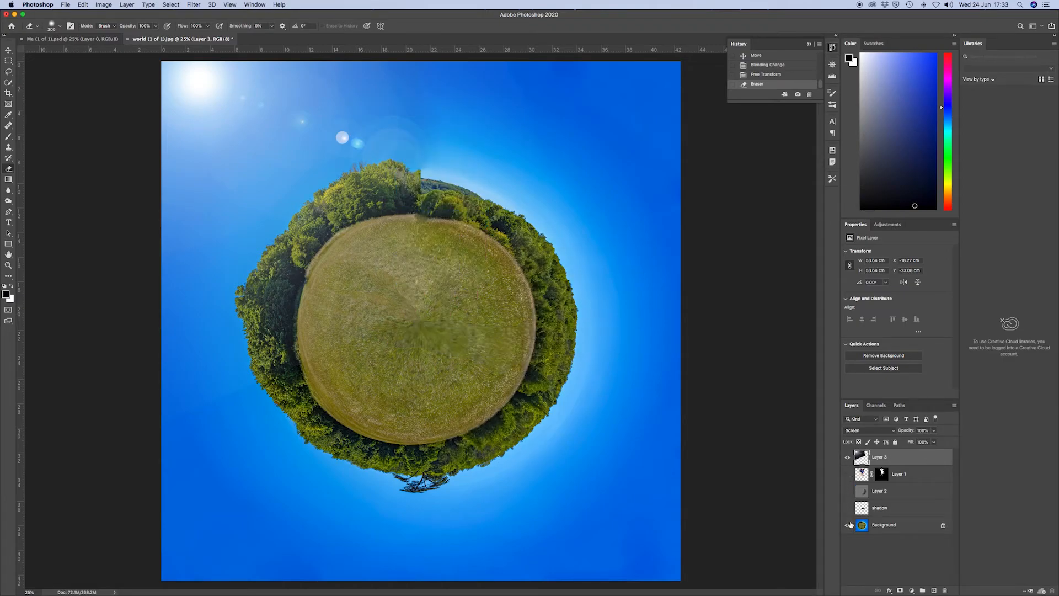
left_click(848, 525)
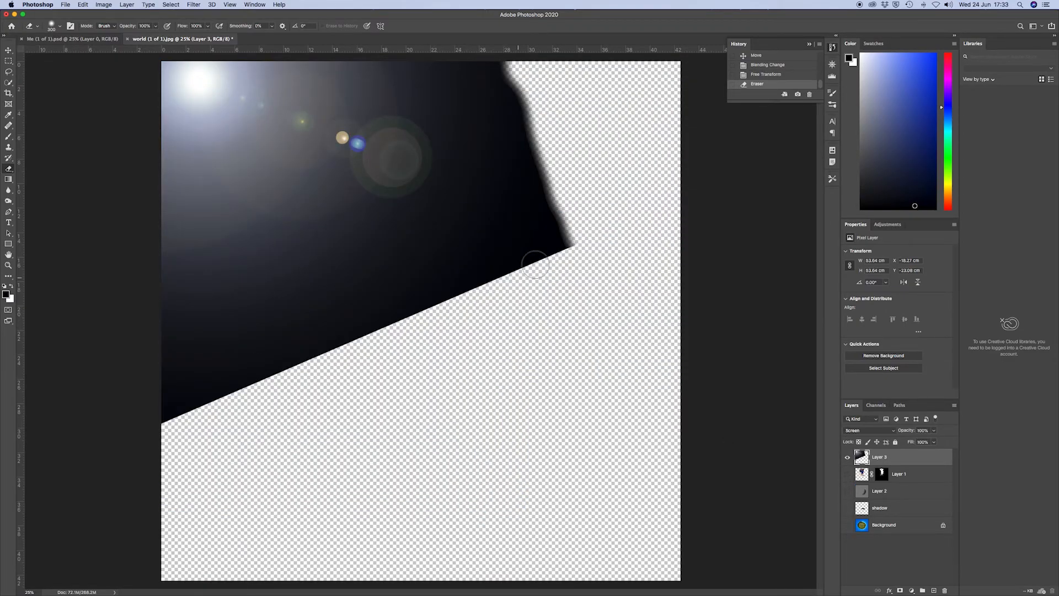
Erase the flare layer's straight lower edge into a soft border, and show the Background, shadow, Layer 2 and Layer 1 again.
left_click_drag(591, 239, 518, 267)
mouse_move(452, 299)
left_mouse_down()
mouse_move(309, 344)
mouse_move(211, 405)
mouse_move(173, 415)
left_mouse_up()
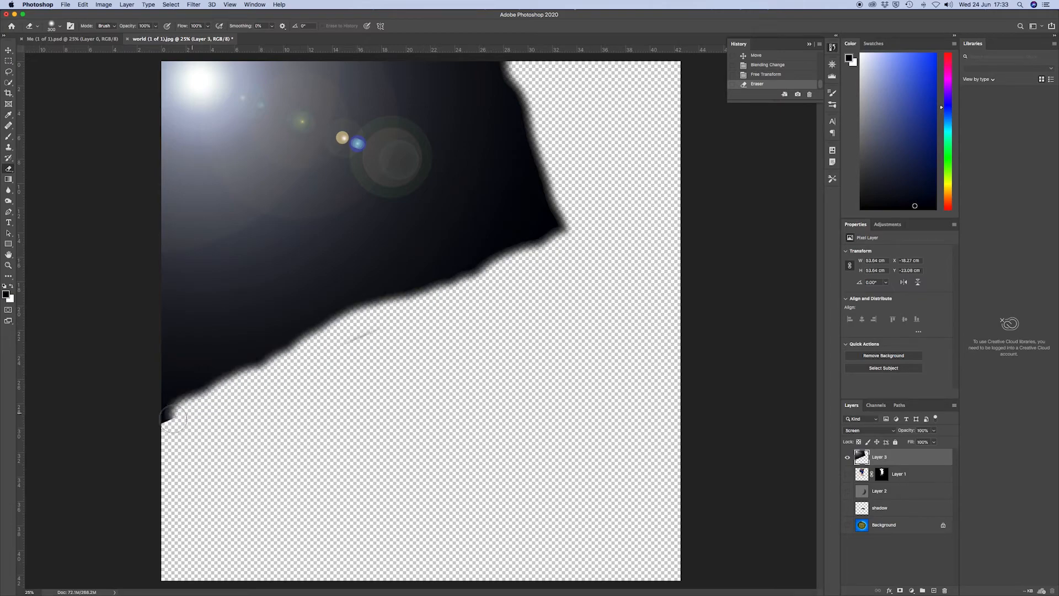
left_click_drag(408, 318, 574, 218)
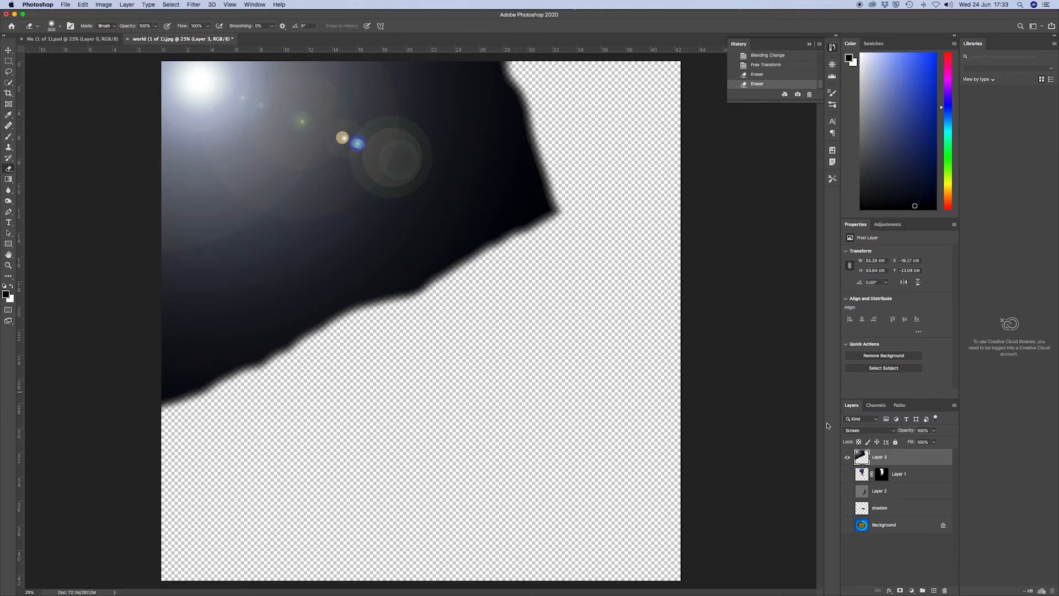
left_click(848, 526)
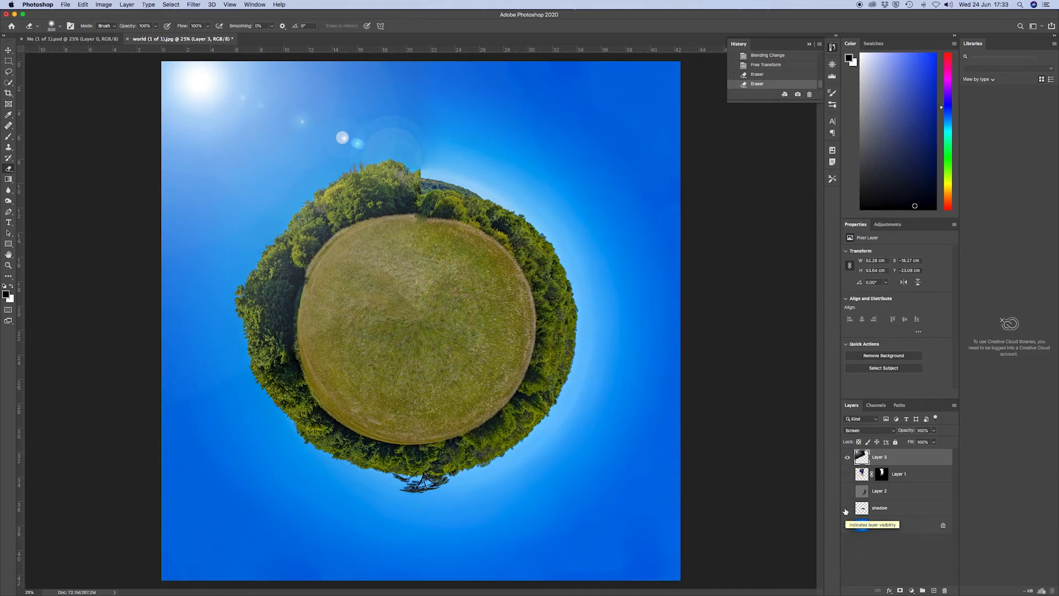
left_click(847, 508)
left_click(847, 491)
left_click(847, 474)
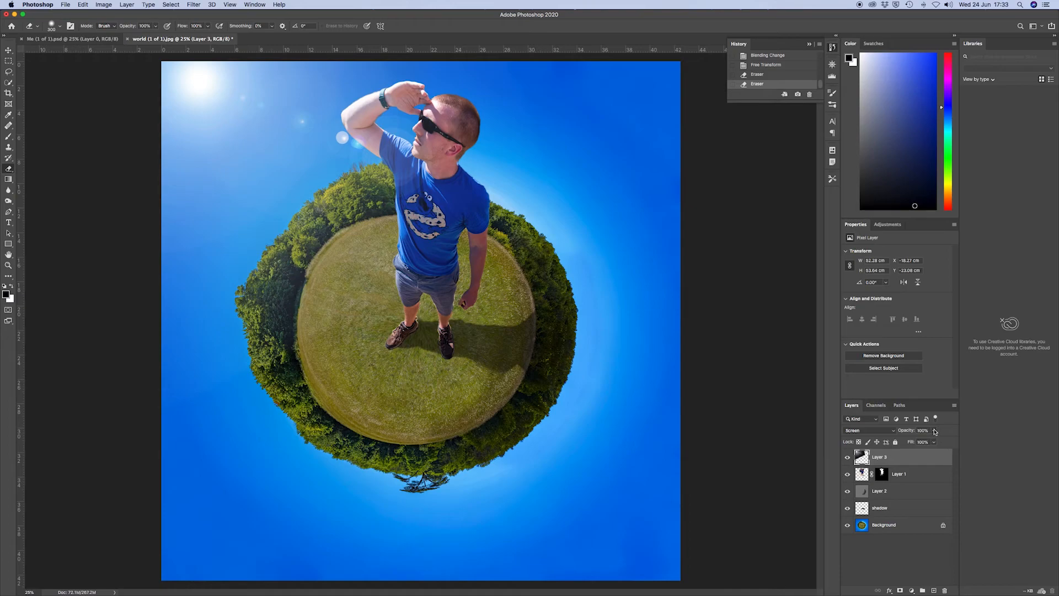
Reduce the flare layer's opacity to 83%.
left_click(934, 431)
left_click_drag(935, 442, 923, 442)
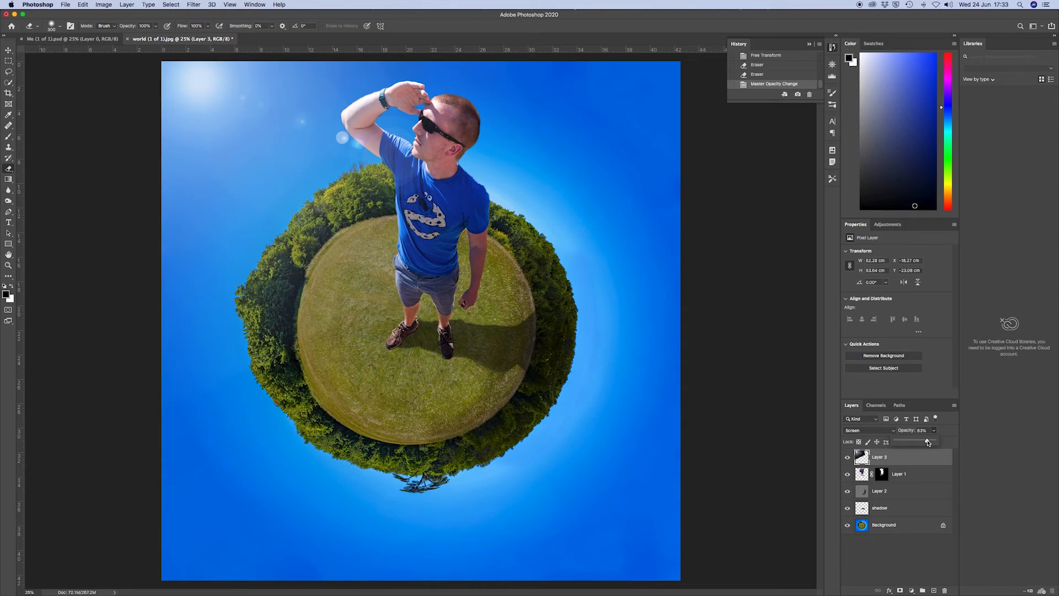
left_click(934, 433)
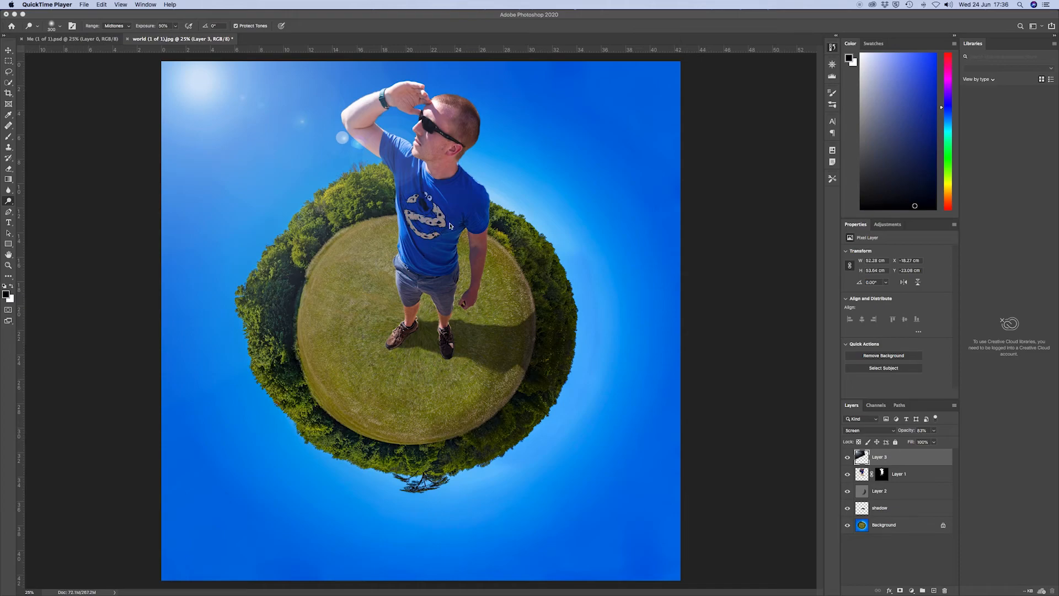
Brighten the trees along the planet's upper-left and left edge on the Background layer with the Dodge tool.
left_click(888, 525)
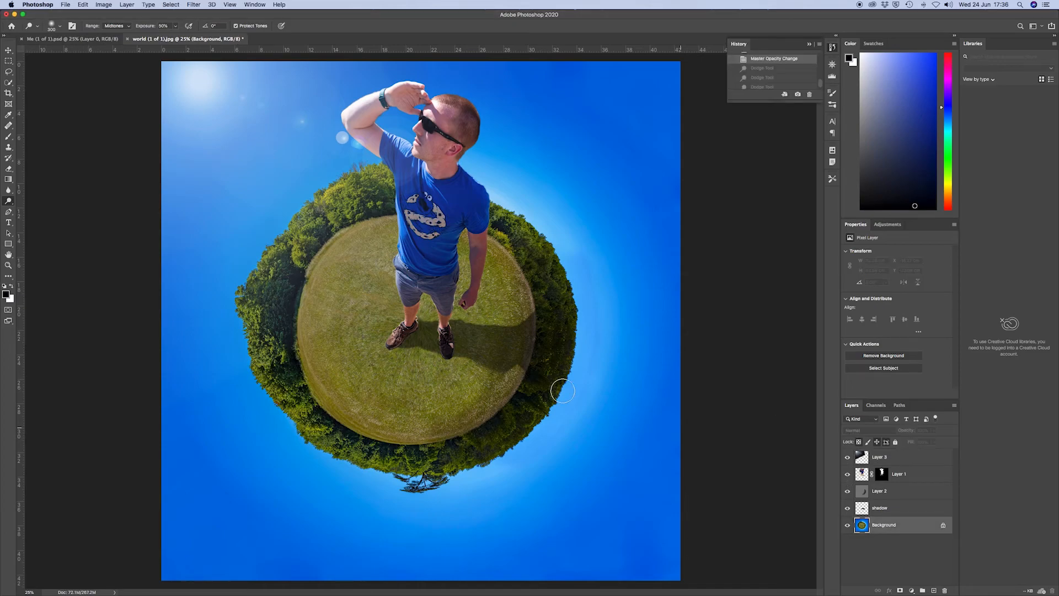
right_click(10, 201)
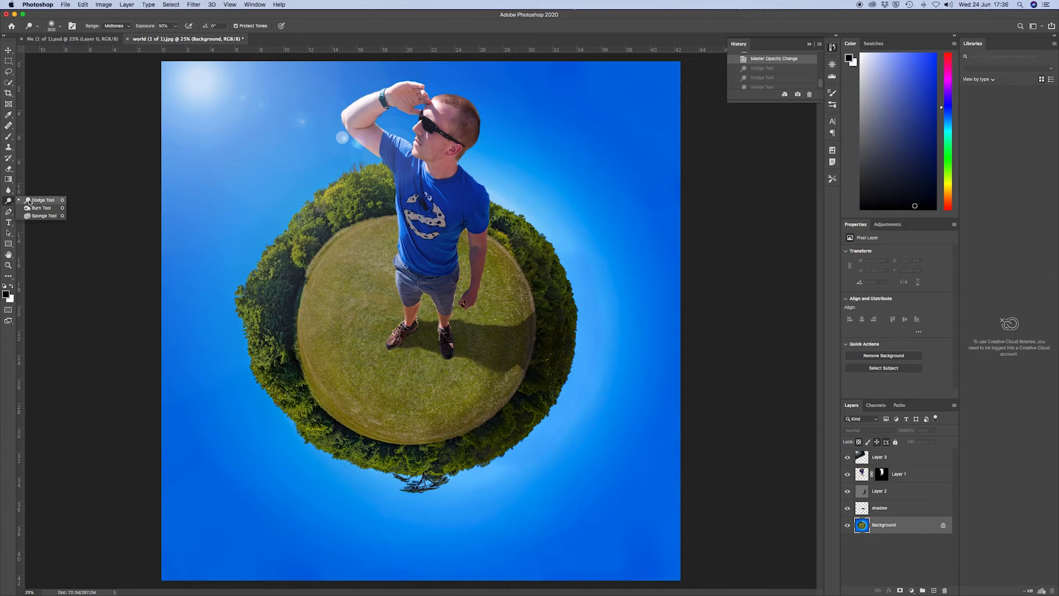
left_click(34, 200)
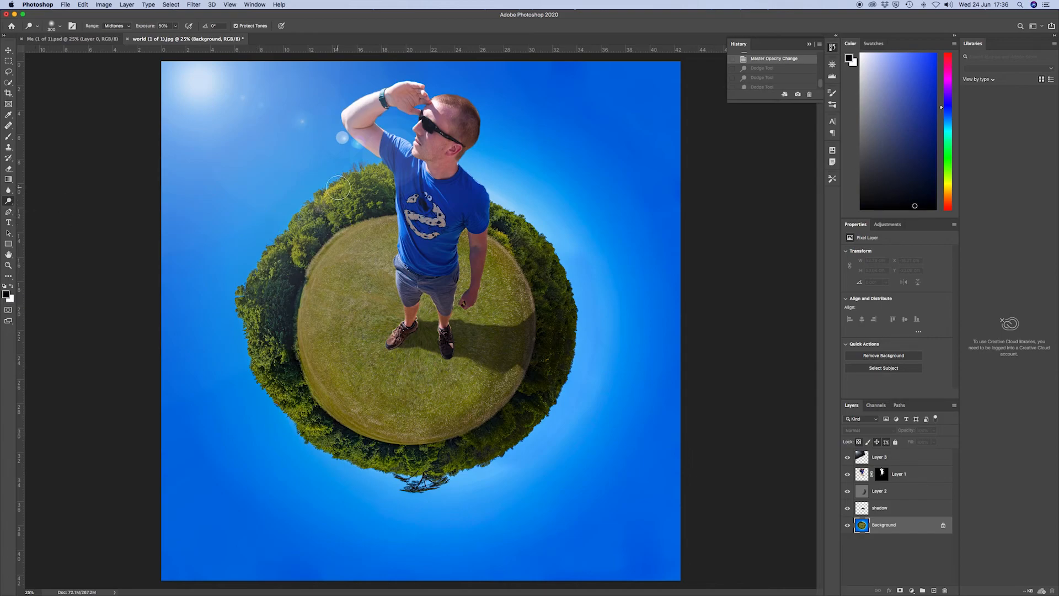
mouse_move(338, 188)
left_mouse_down()
mouse_move(259, 260)
mouse_move(242, 292)
mouse_move(358, 172)
mouse_move(298, 216)
mouse_move(270, 387)
mouse_move(320, 217)
mouse_move(372, 176)
mouse_move(251, 325)
left_mouse_up()
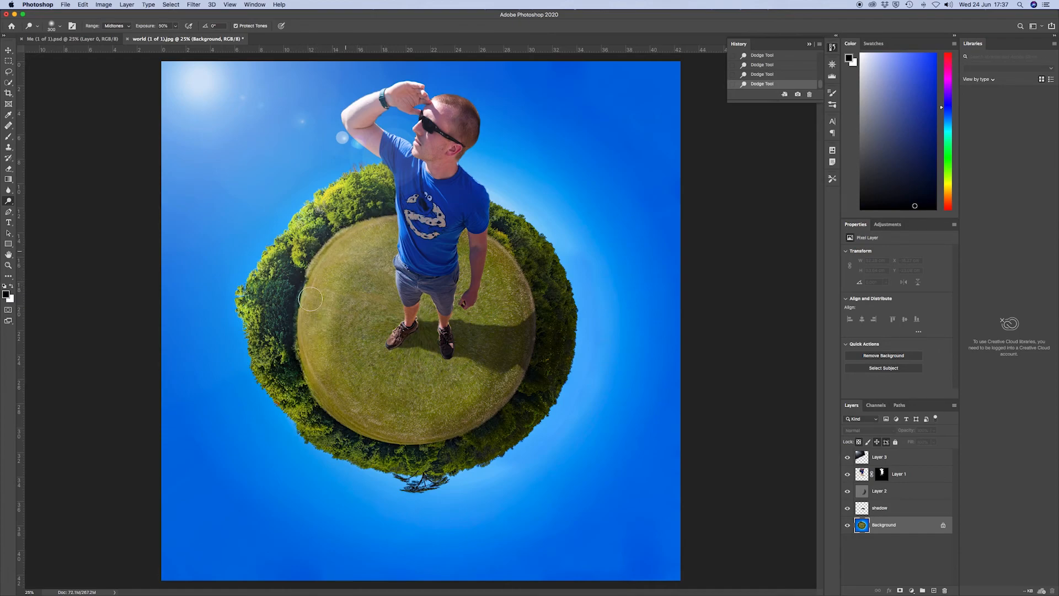
Lower the Dodge exposure to 22% and brighten the left part of the grass on the Background layer.
left_click(176, 26)
left_click_drag(177, 39, 167, 41)
mouse_move(338, 341)
left_mouse_down()
mouse_move(348, 300)
mouse_move(376, 265)
left_mouse_up()
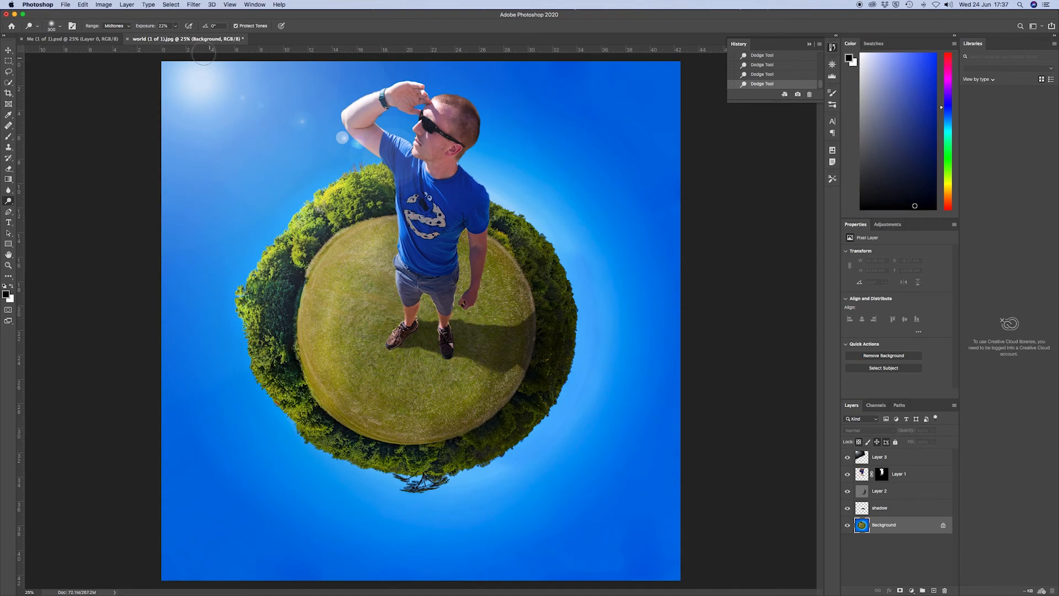
Set the Dodge exposure to 8% and make the man's image on Layer 1 active for dodging.
left_click(176, 25)
left_click_drag(173, 38, 167, 37)
left_click(864, 476)
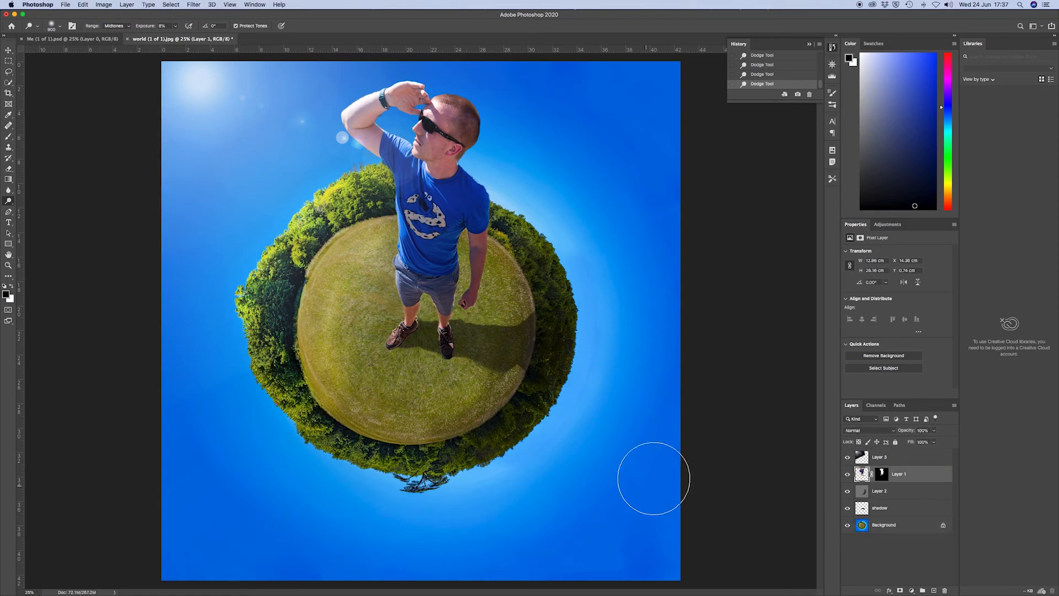